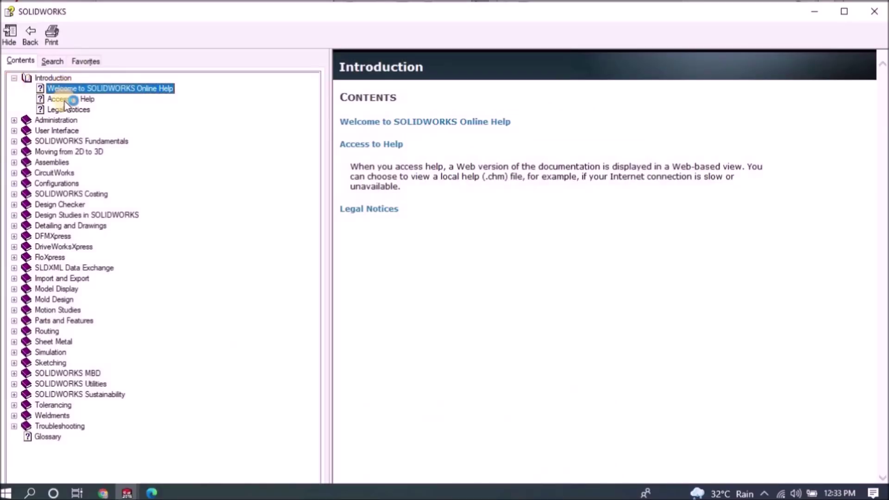
Open Legal Notices under Access to Help, then expand Administration down to the Installation and Administration Guide.
click(66, 100)
click(66, 112)
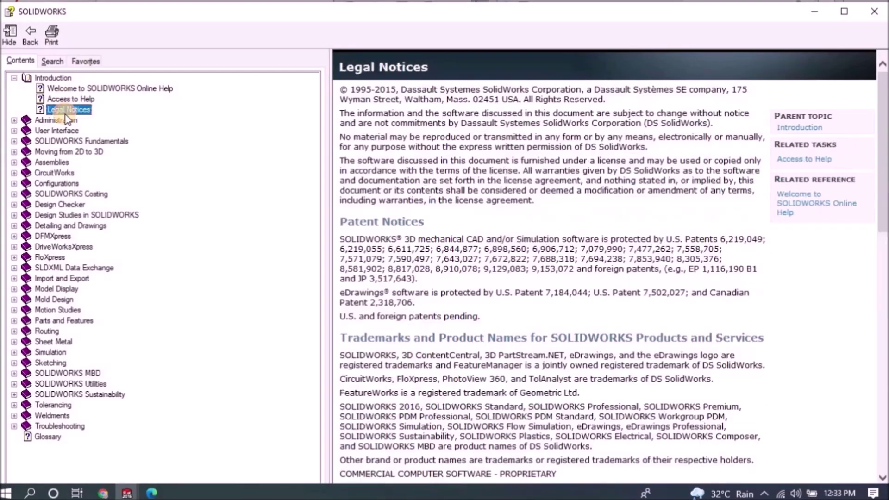
click(15, 120)
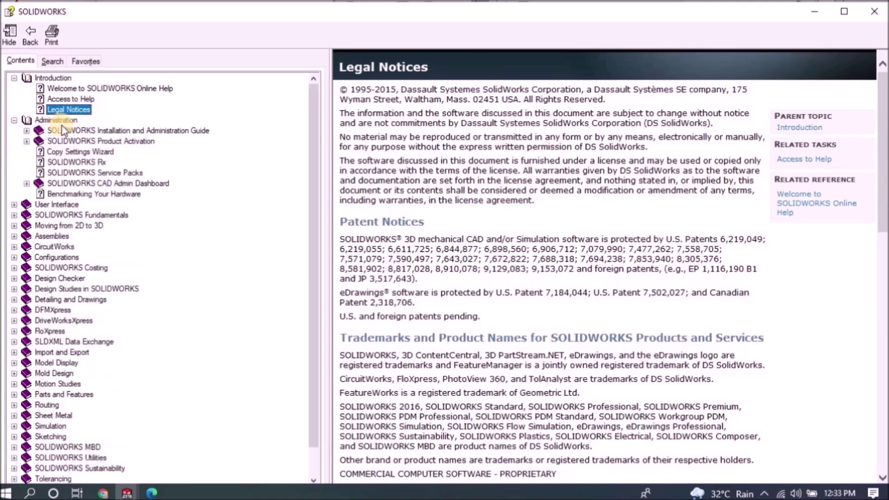
click(26, 131)
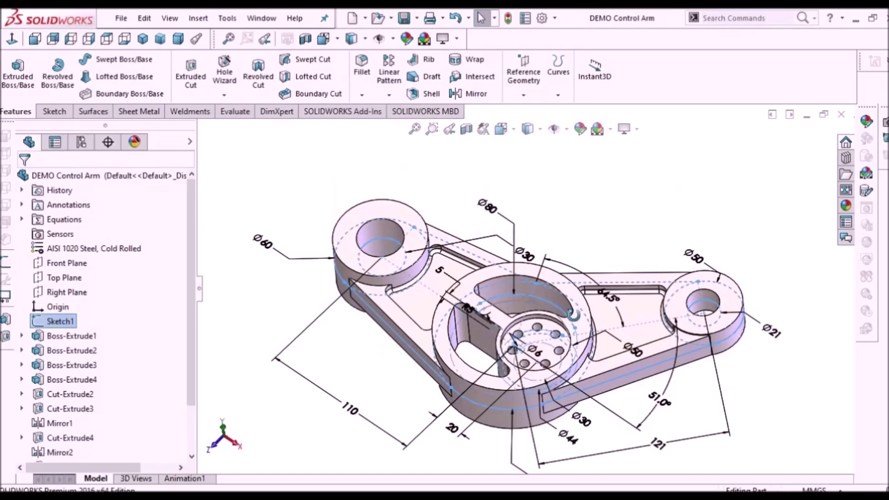
Orbit the control arm and curved boundary surface demos, then turn the enclosure to its saved isometric view.
scroll(596, 241, down, 5)
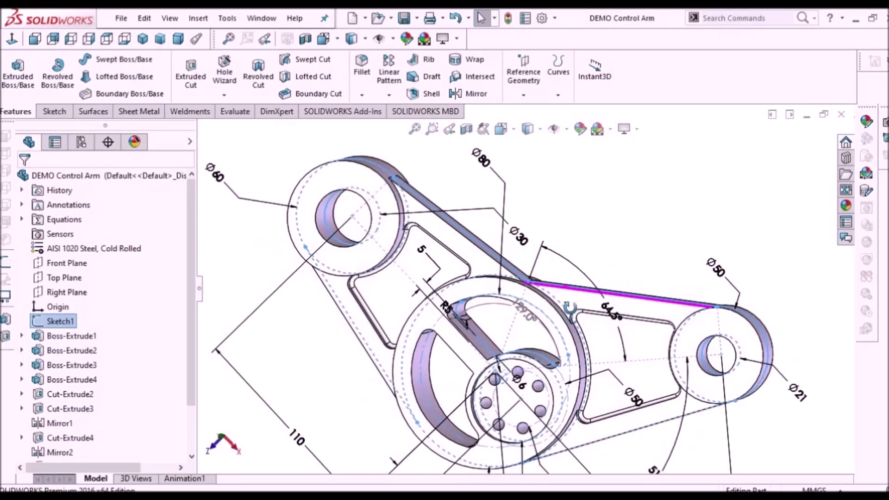
mouse_move(596, 240)
middle_down()
mouse_move(649, 224)
mouse_move(668, 258)
mouse_move(590, 259)
mouse_move(563, 274)
mouse_move(601, 220)
middle_up()
click(603, 220)
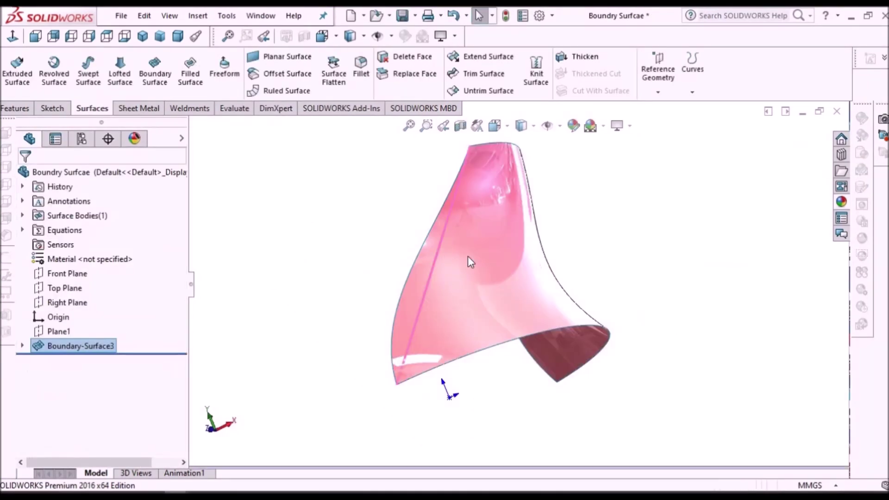
middle_drag(532, 284, 419, 271)
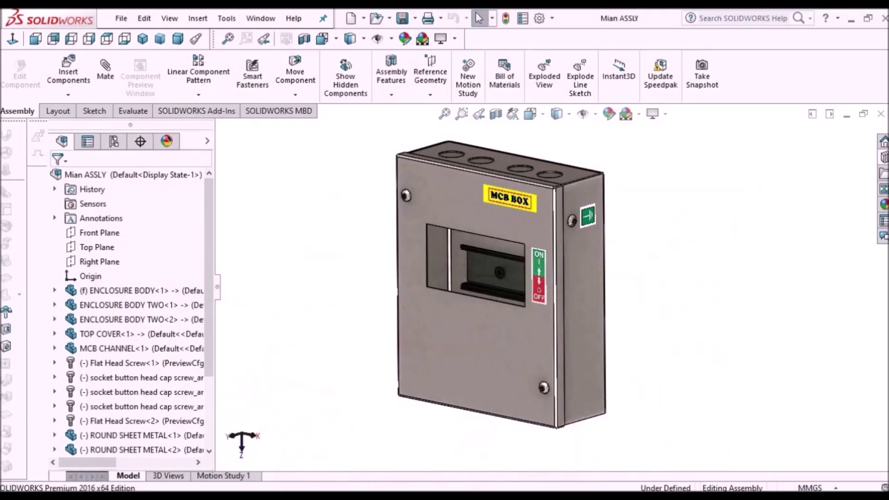
key(ctrl+7)
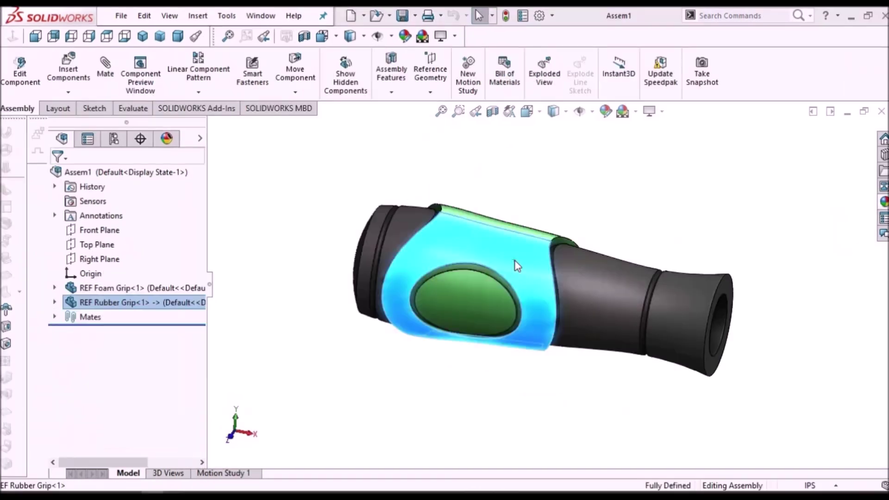
Inspect the rubber grip, bracket displacement plot, dimpled surface, and zoom-fit the Thicken1 body.
right_click(518, 260)
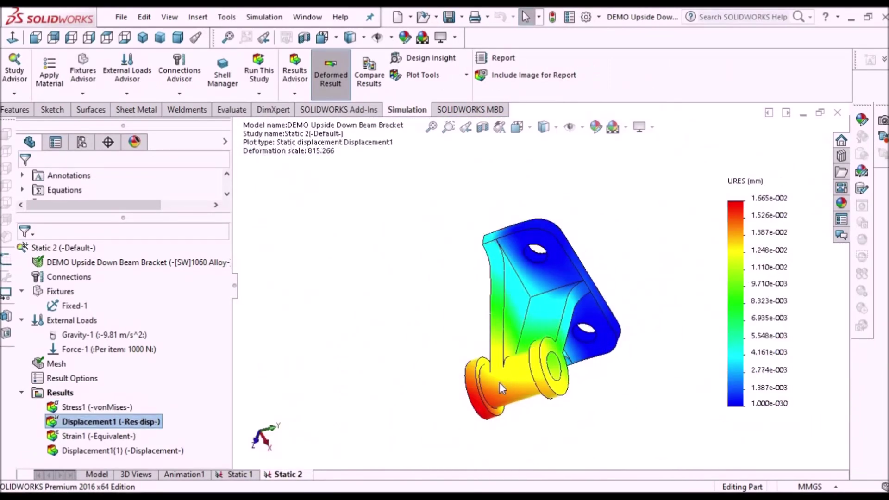
middle_drag(502, 388, 569, 425)
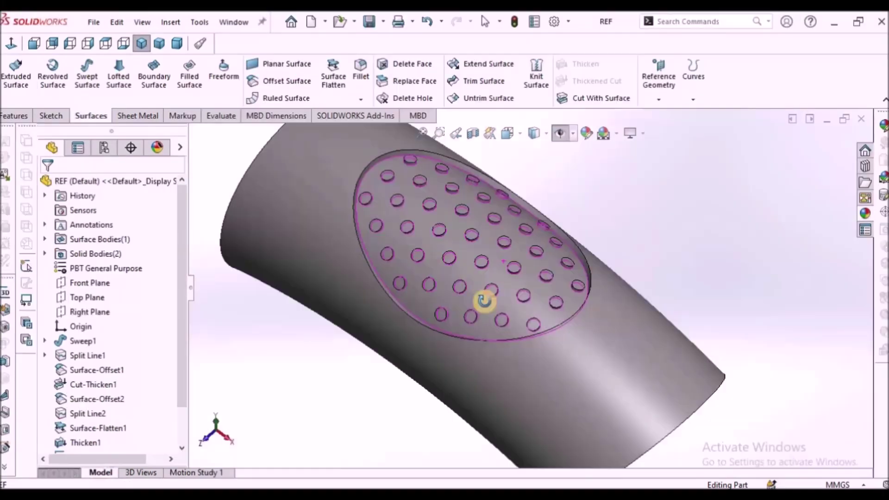
middle_drag(482, 298, 588, 287)
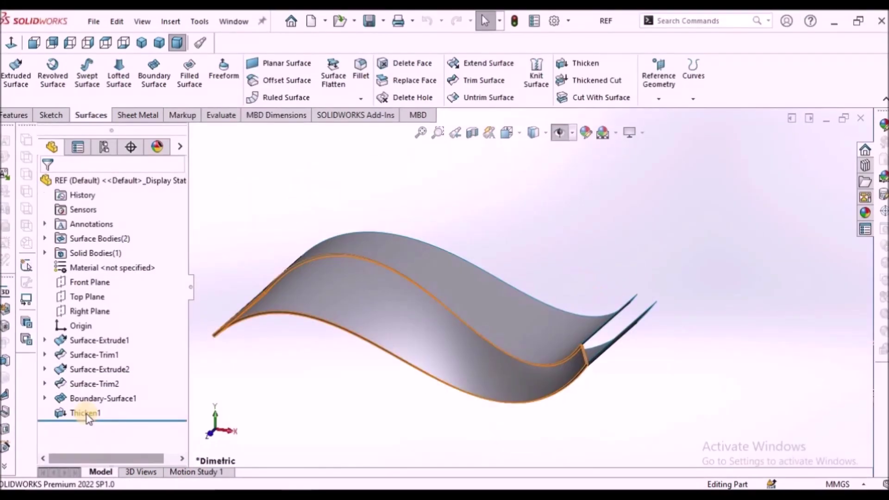
right_click(76, 412)
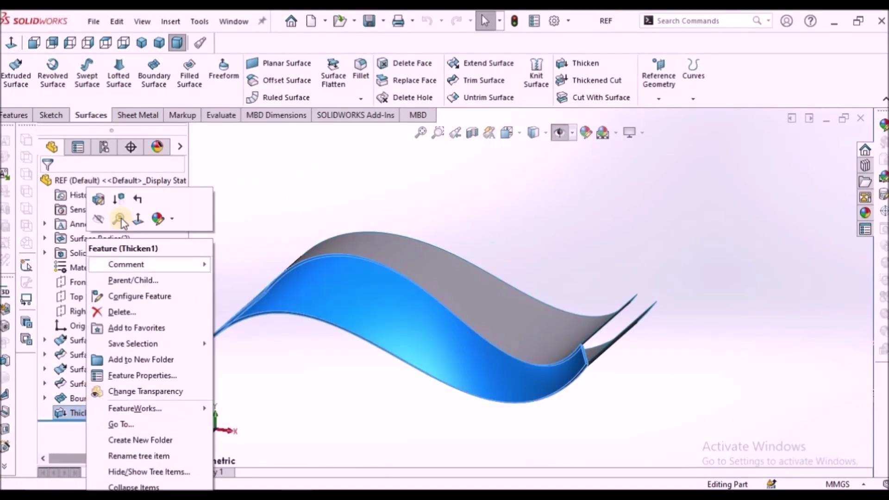
click(100, 223)
middle_drag(468, 269, 480, 290)
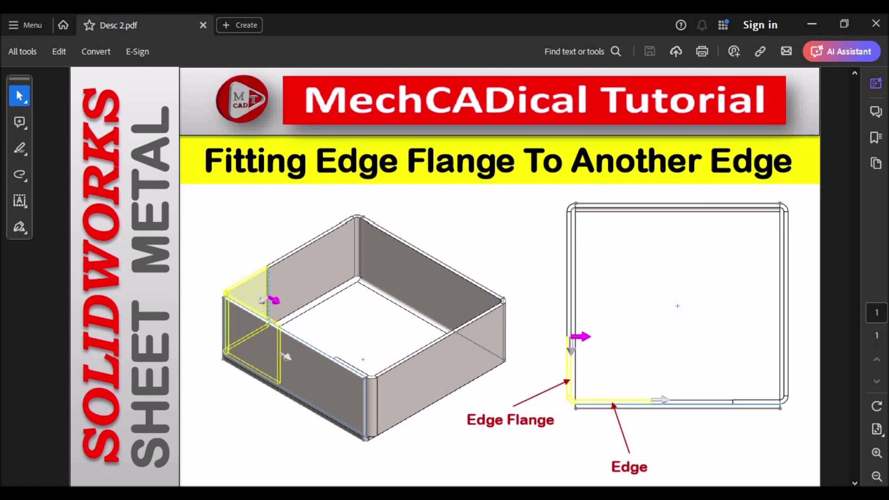
Return to the sheet-metal box and turn it to a dimetric view showing the inside corner.
click(257, 444)
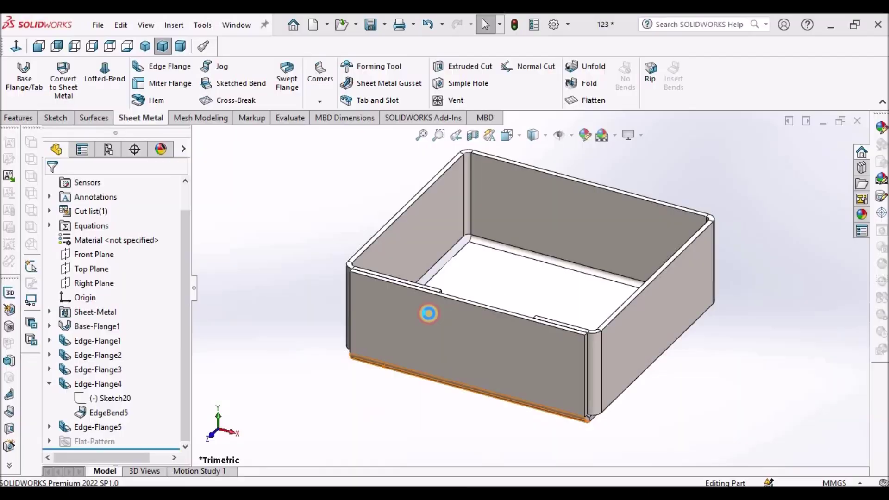
middle_drag(550, 313, 476, 316)
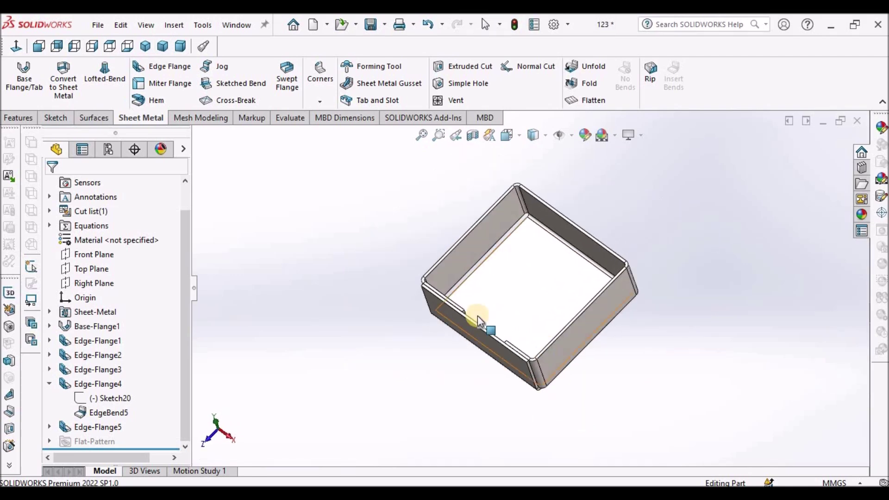
scroll(510, 290, down, 6)
scroll(648, 263, up, 5)
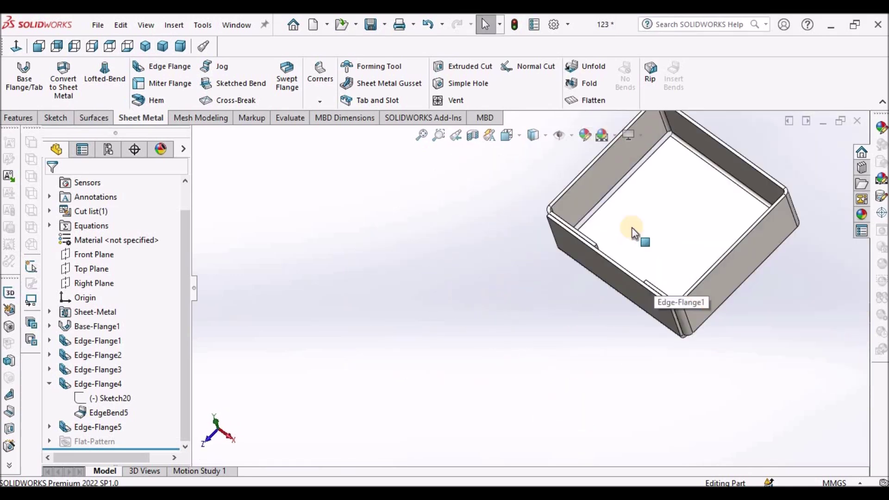
scroll(579, 228, down, 2)
scroll(497, 276, down, 2)
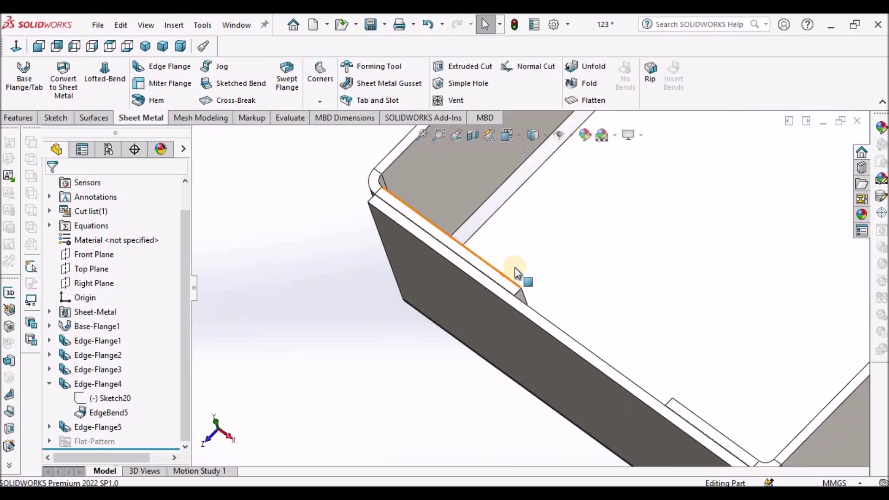
scroll(480, 295, down, 3)
scroll(276, 199, up, 5)
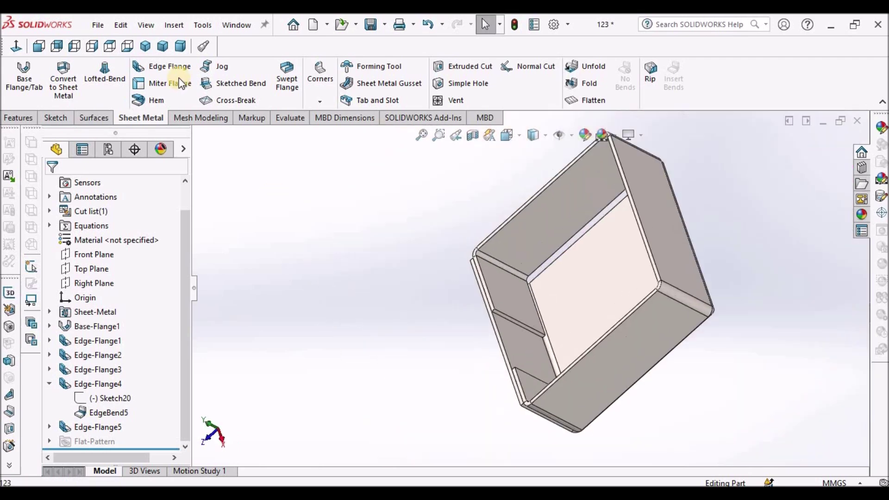
click(181, 46)
scroll(449, 273, up, 2)
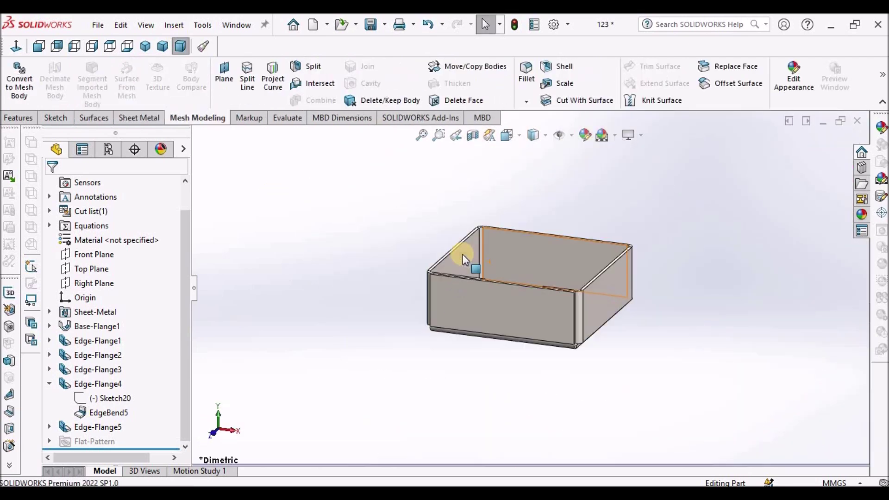
middle_drag(460, 254, 426, 307)
scroll(427, 307, down, 4)
Check Edge-Flange5 from the Top view in Edit Feature, cancel unchanged, and show the open-documents list.
click(407, 312)
right_click(406, 312)
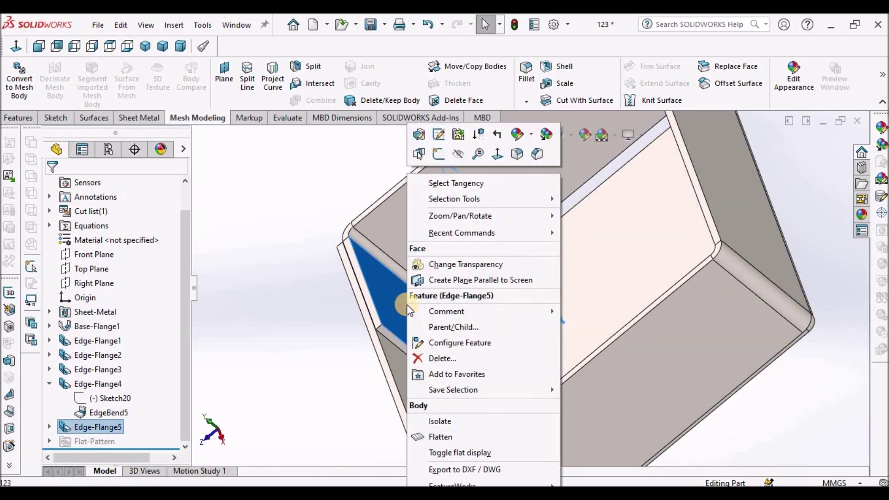
click(418, 137)
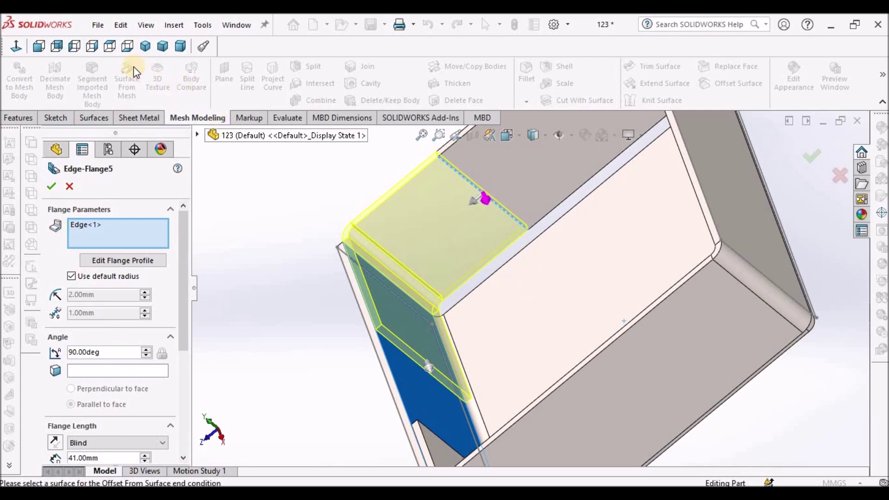
click(110, 45)
scroll(426, 430, down, 5)
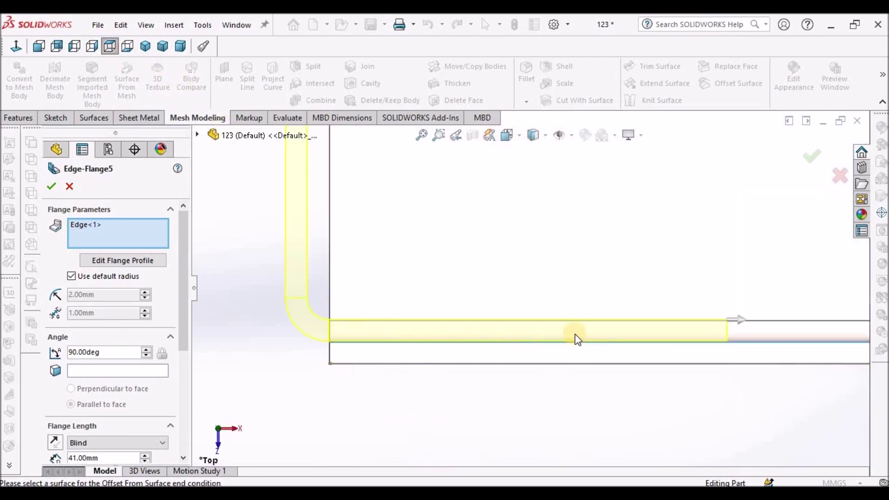
click(69, 187)
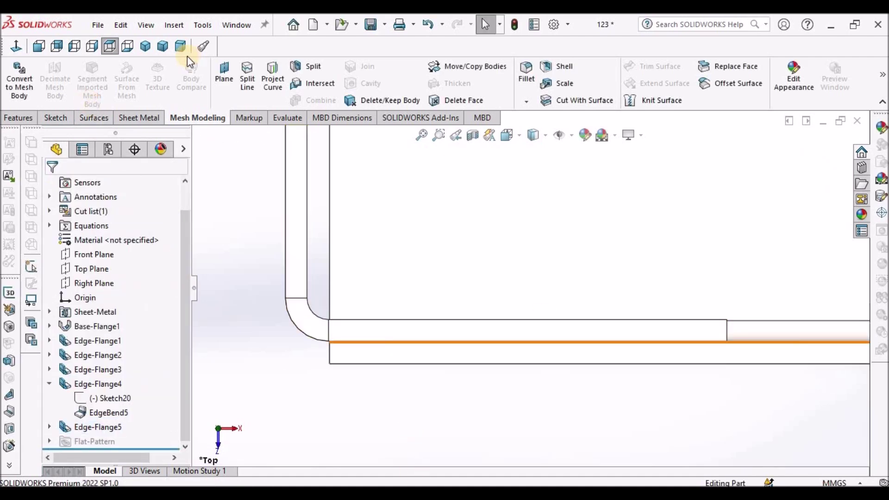
click(178, 44)
click(235, 25)
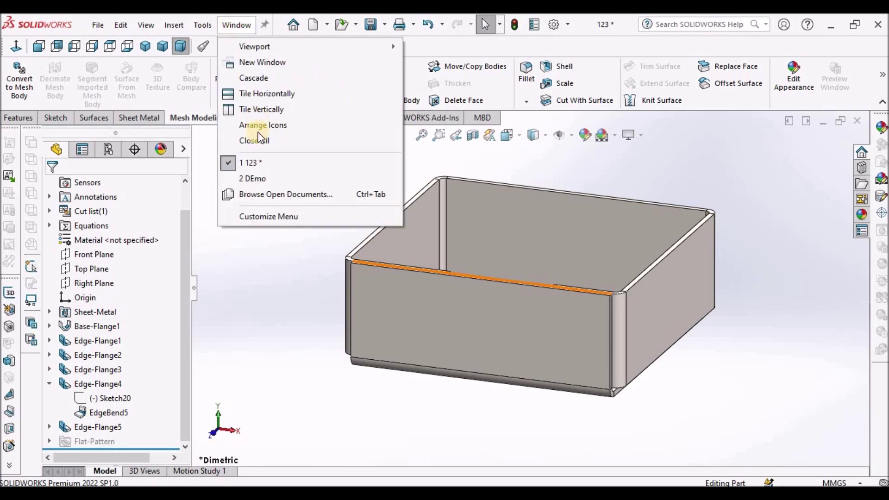
In the DEmo part, sketch a center rectangle on the Top Plane centred on the origin.
click(256, 179)
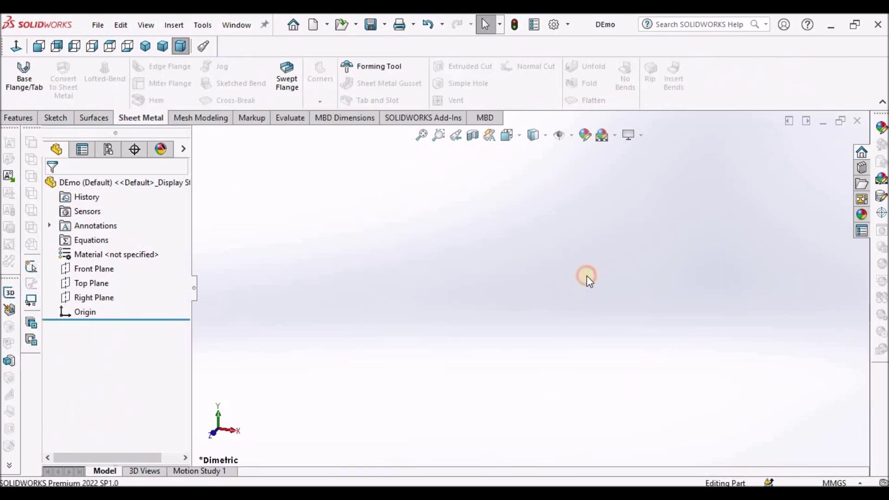
click(86, 284)
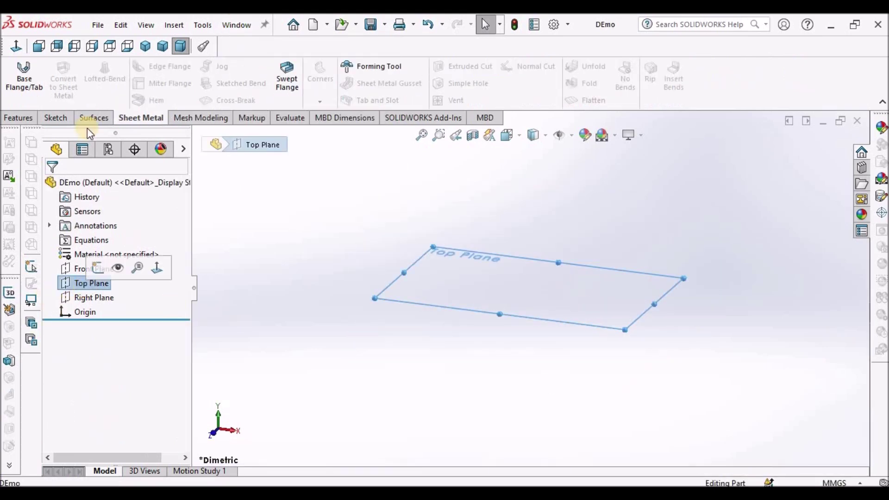
click(55, 117)
click(17, 74)
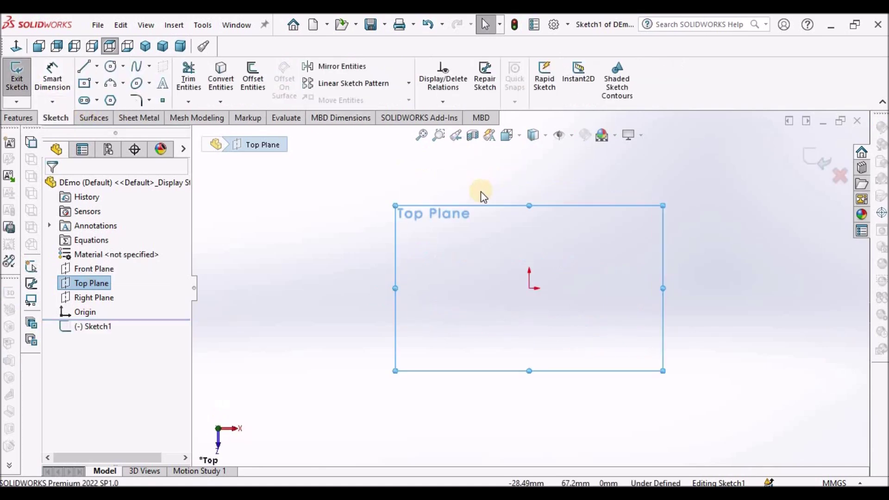
click(134, 99)
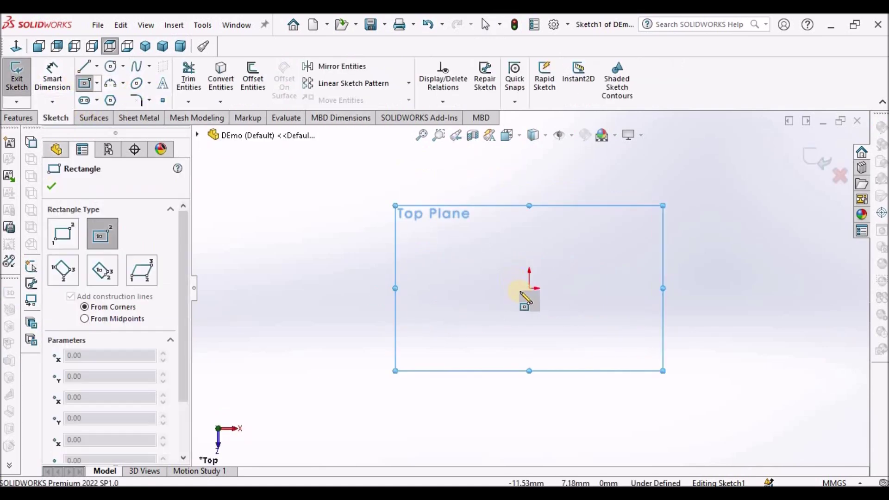
click(529, 287)
click(632, 218)
right_click(315, 204)
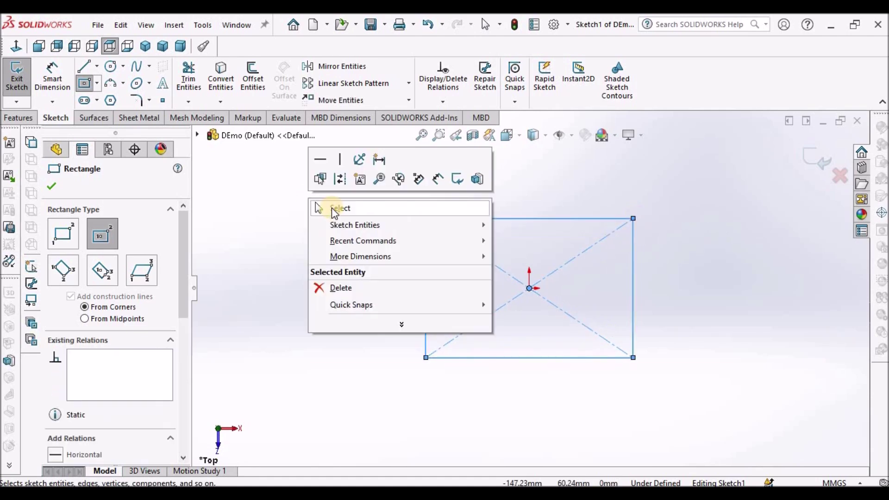
click(324, 207)
Dimension the rectangle's bottom edge to 100 mm width.
click(52, 76)
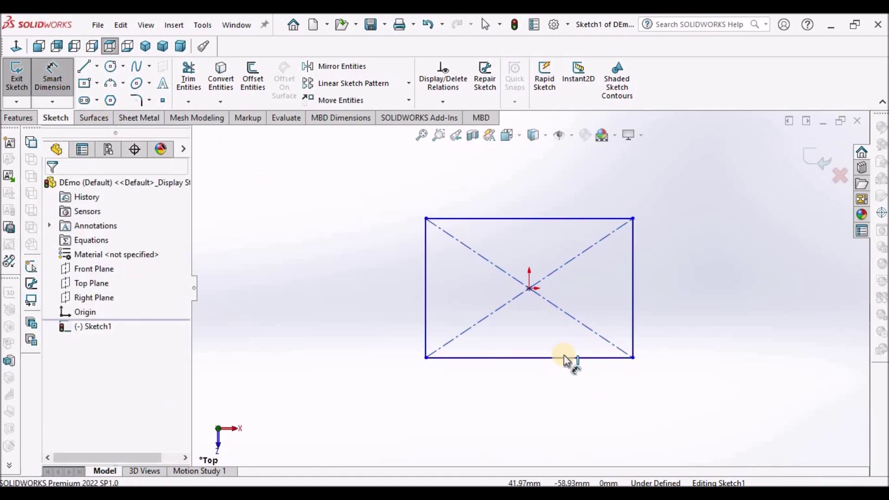
click(562, 358)
click(556, 410)
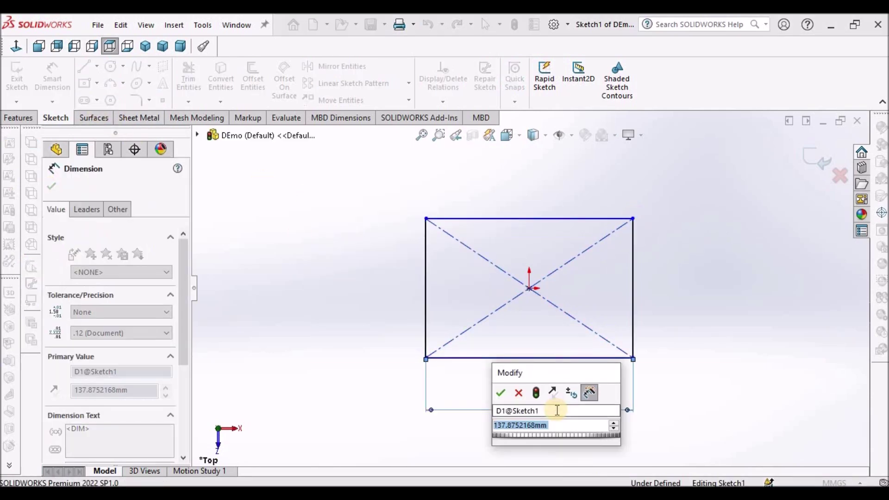
text(100)
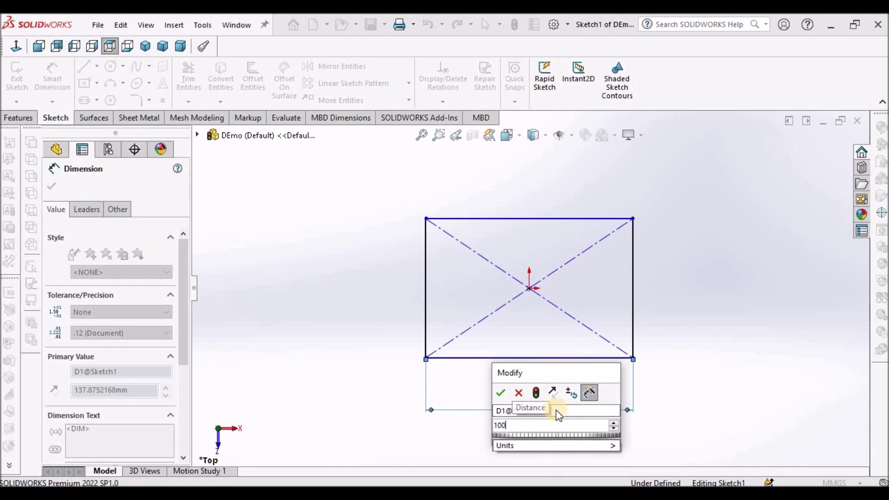
key(Return)
click(755, 276)
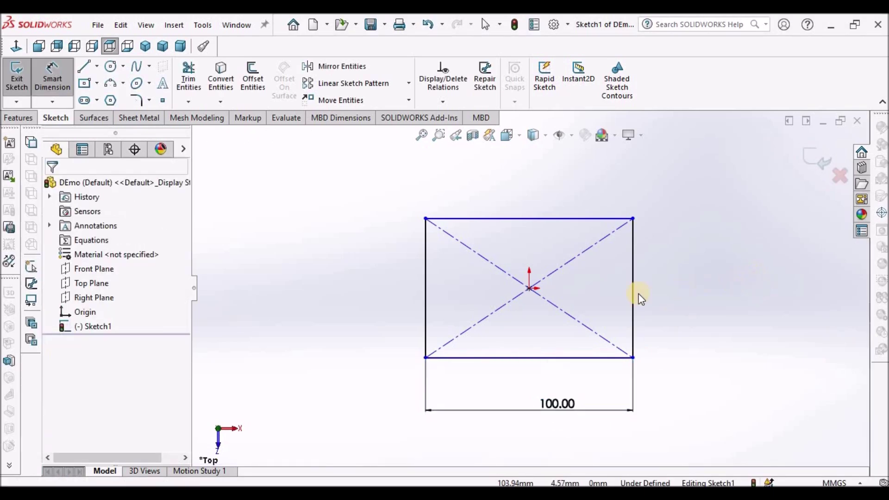
key(Escape)
Add an Equal relation between the bottom and right lines.
click(600, 358)
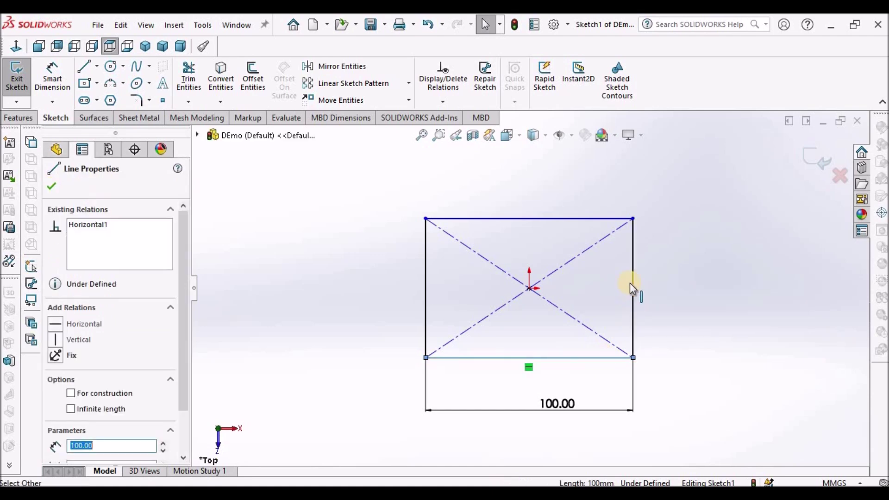
ctrl+click(632, 282)
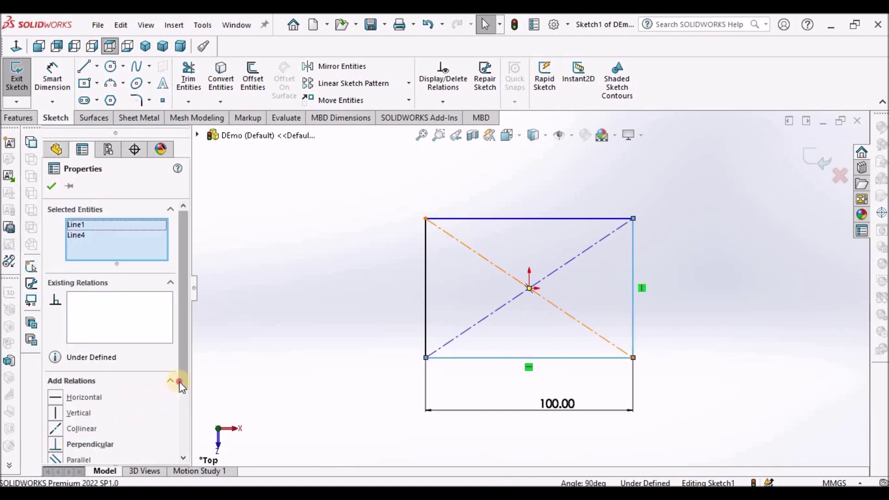
scroll(179, 381, down, 3)
click(67, 411)
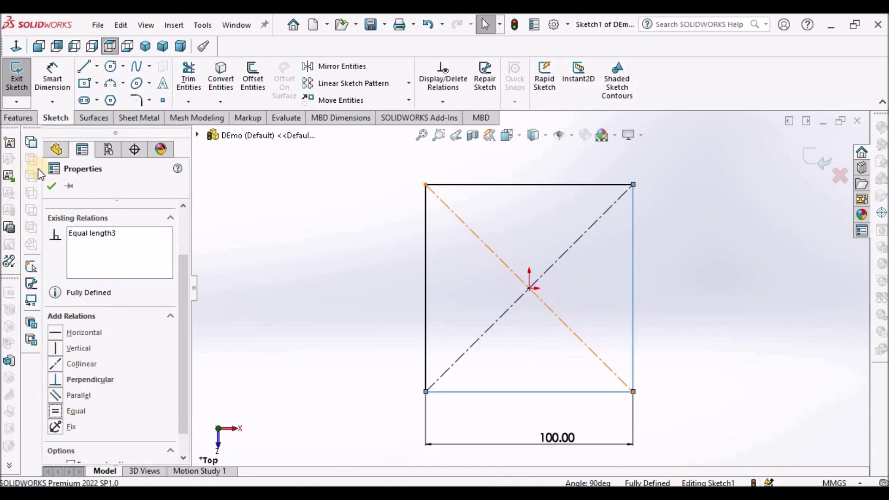
click(103, 128)
Create a 2 mm Base Flange plate from the square sketch.
click(139, 118)
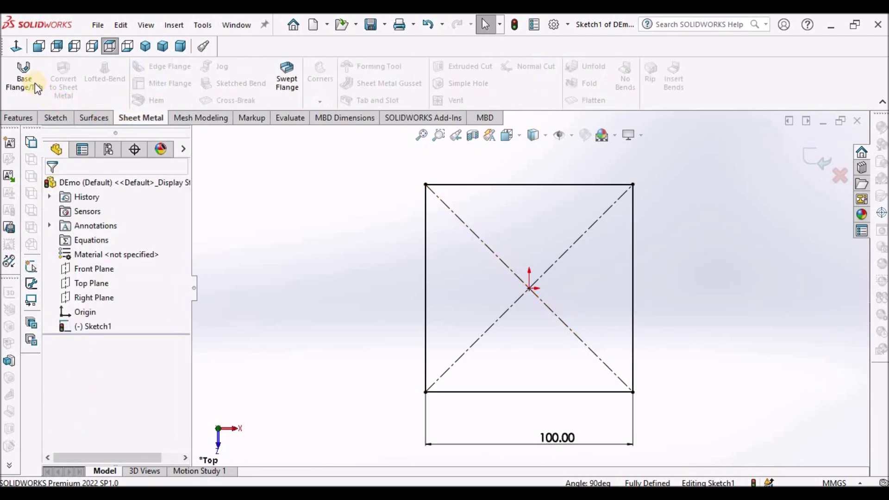
click(24, 77)
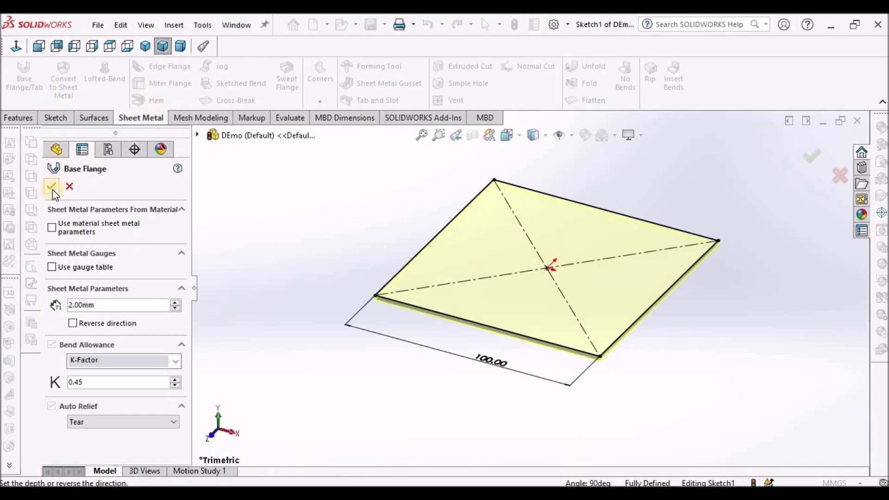
click(98, 386)
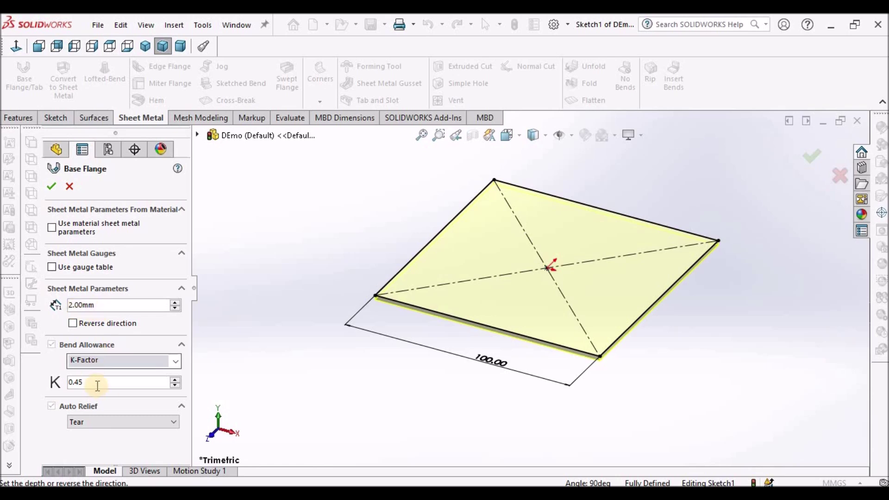
click(52, 186)
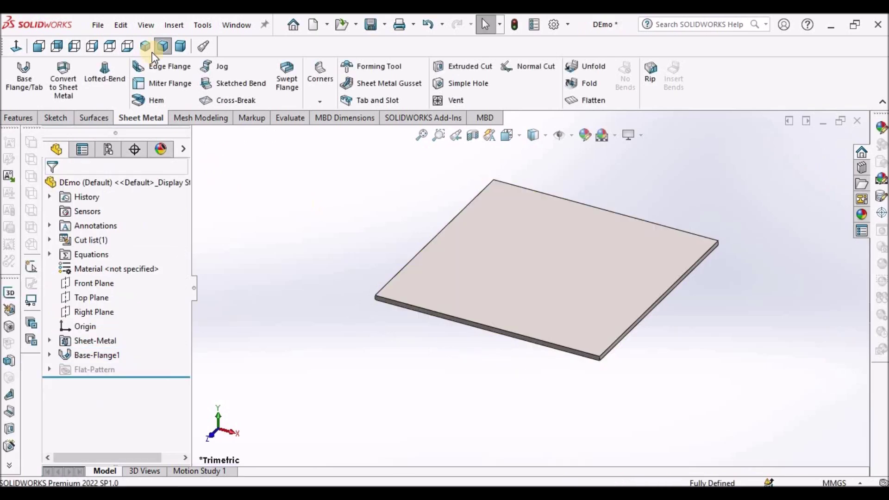
Add edge flanges along the plate's front and back edges with a 30 mm length.
click(154, 66)
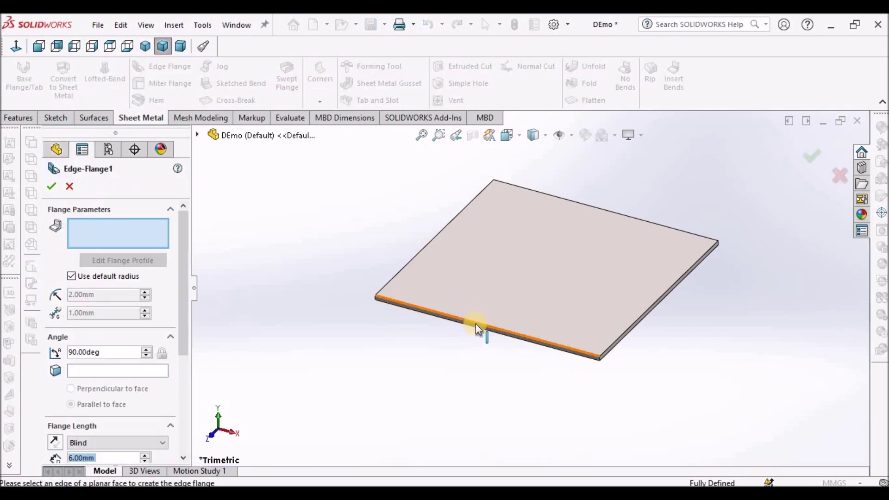
click(461, 282)
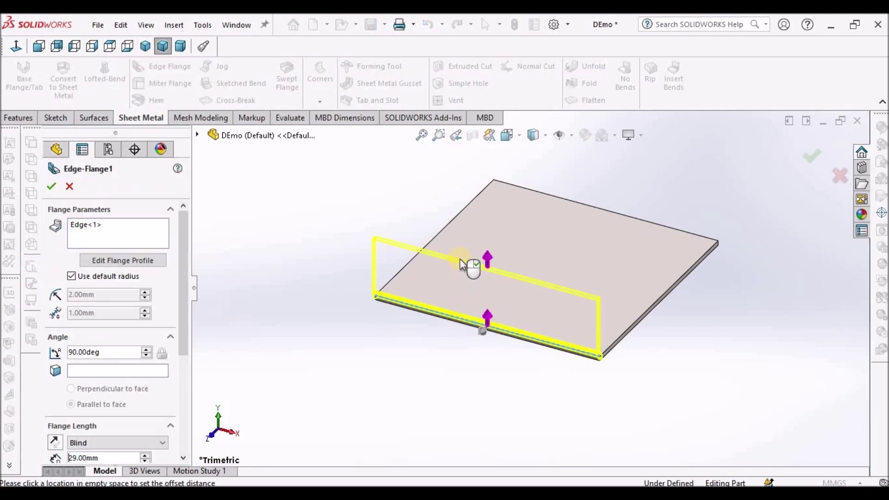
click(611, 211)
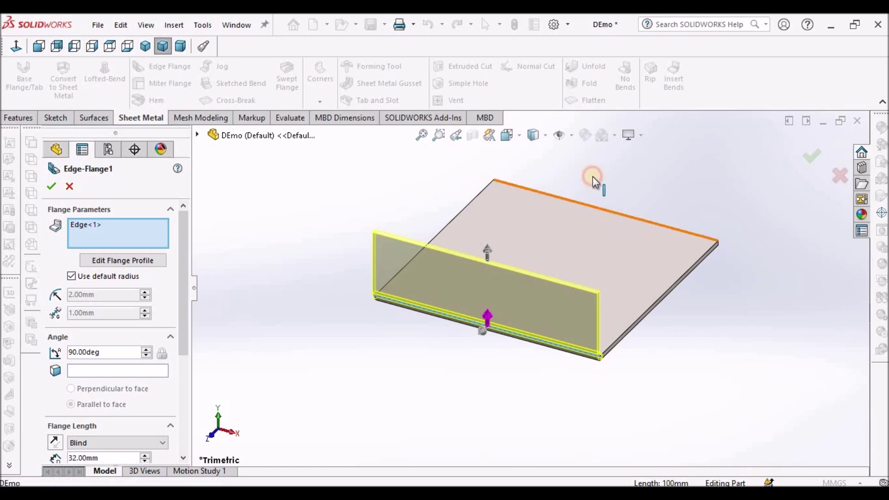
click(590, 169)
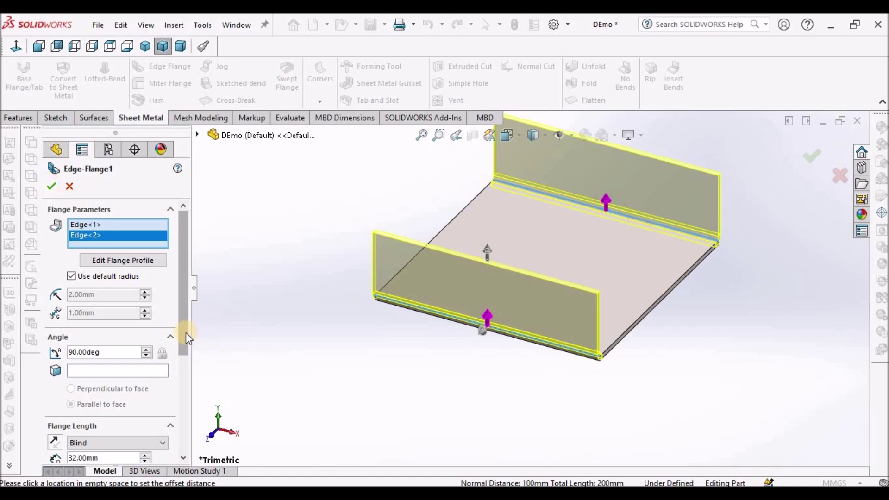
drag(185, 332, 181, 382)
click(115, 362)
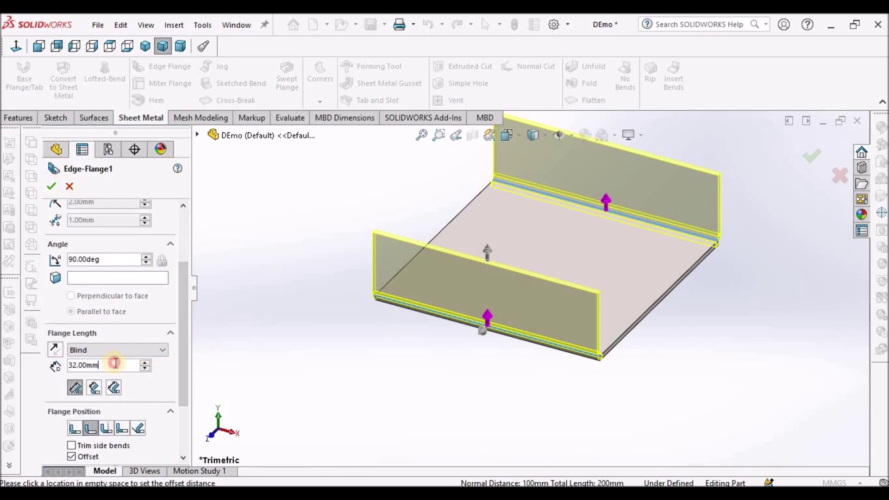
text(30)
key(Return)
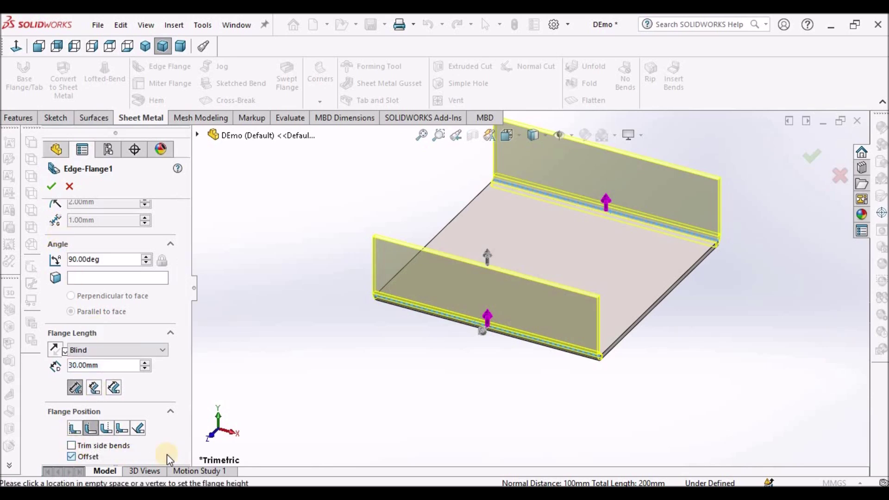
drag(180, 417, 184, 455)
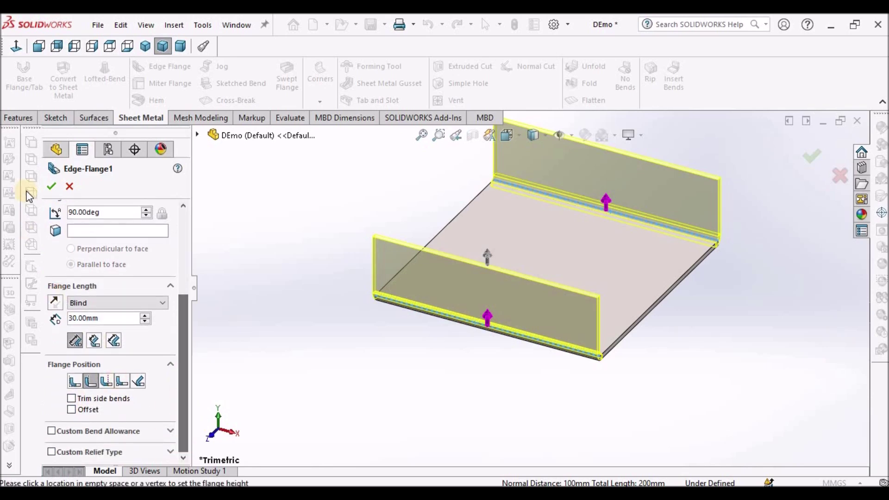
Commit the two 30 mm flanges and start a new edge flange on the back flange's side edge.
key(Return)
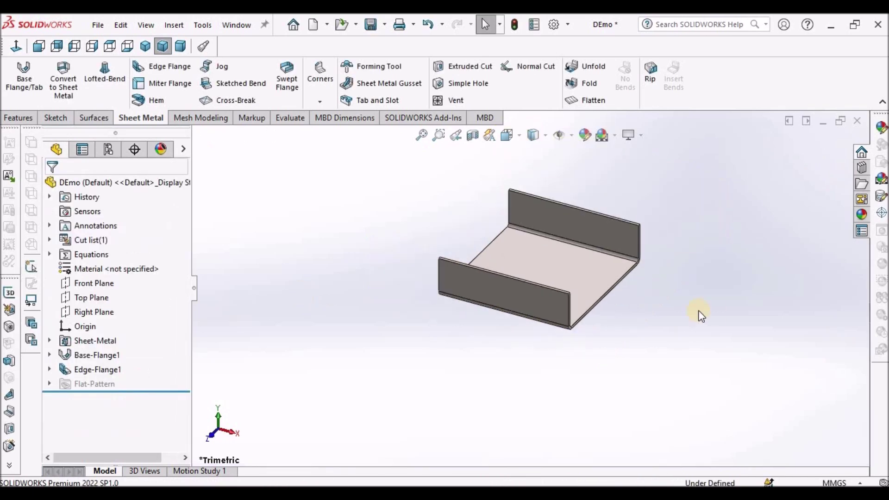
scroll(692, 250, down, 2)
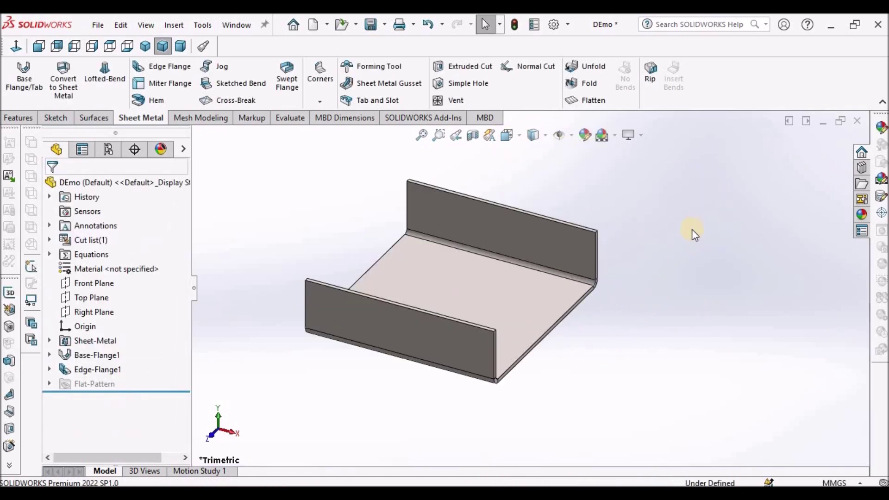
click(179, 68)
scroll(579, 250, down, 3)
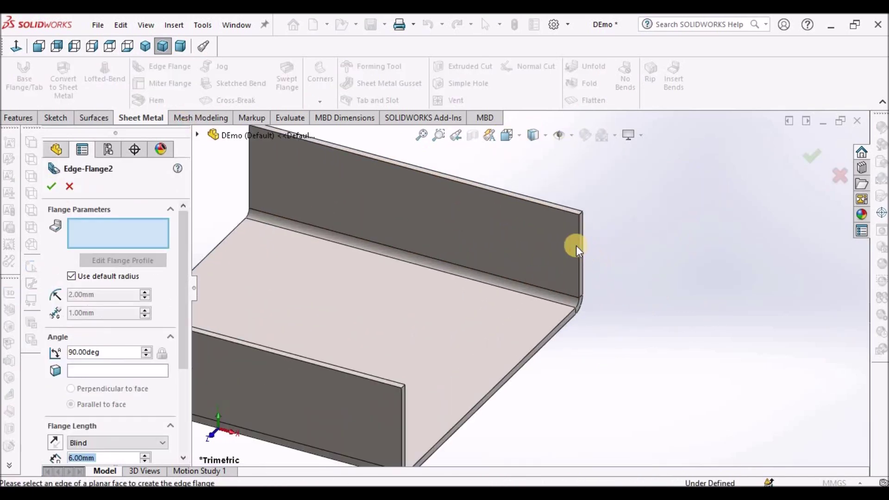
click(581, 236)
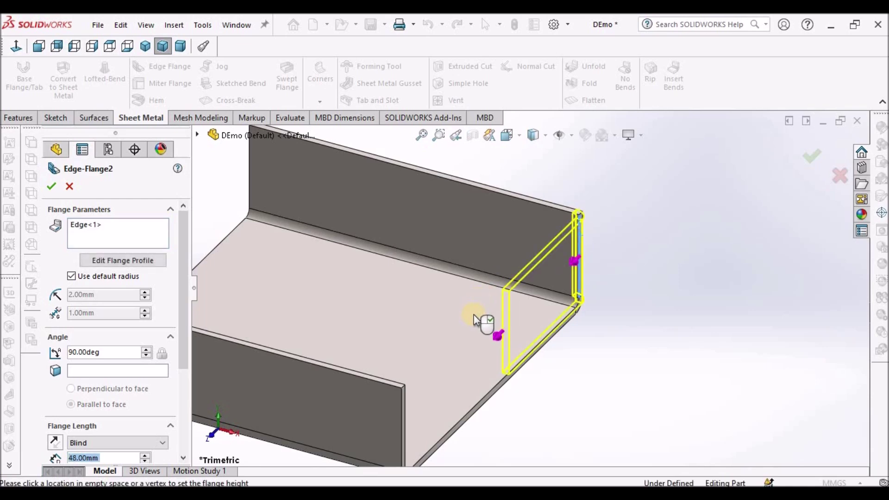
click(519, 321)
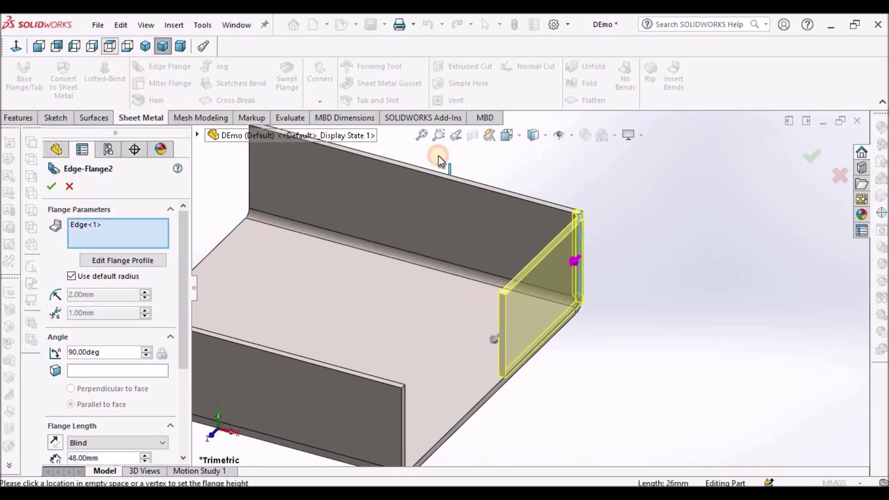
Set the 48 mm side flange to Bend Outside and accept it as Edge-Flange2.
key(ctrl+5)
scroll(654, 170, down, 5)
ctrl+middle_drag(583, 169, 343, 394)
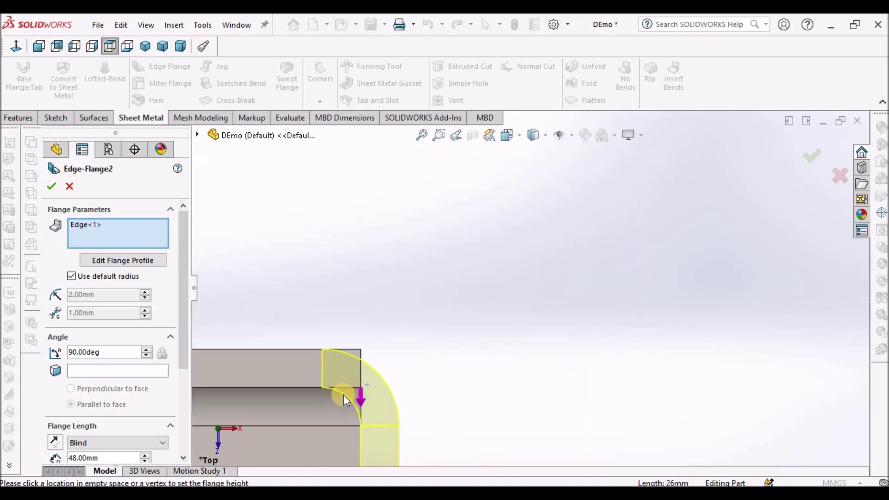
middle_drag(369, 353, 552, 302)
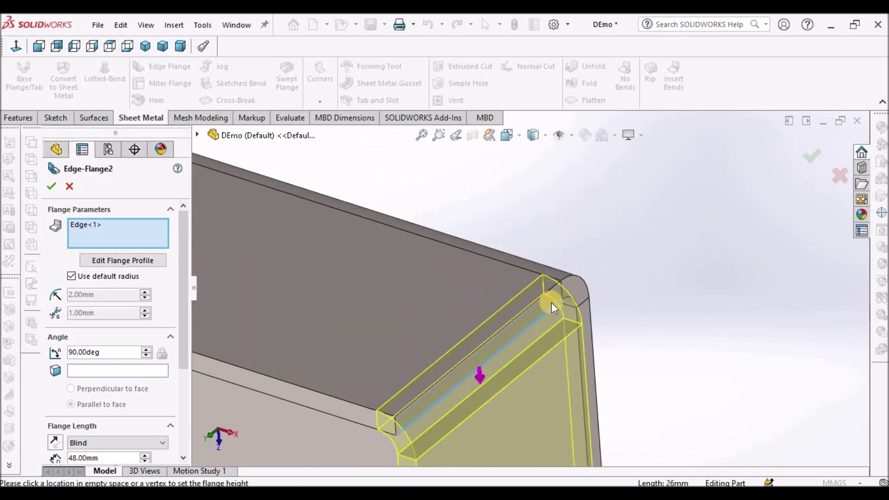
scroll(568, 290, down, 3)
scroll(568, 291, down, 5)
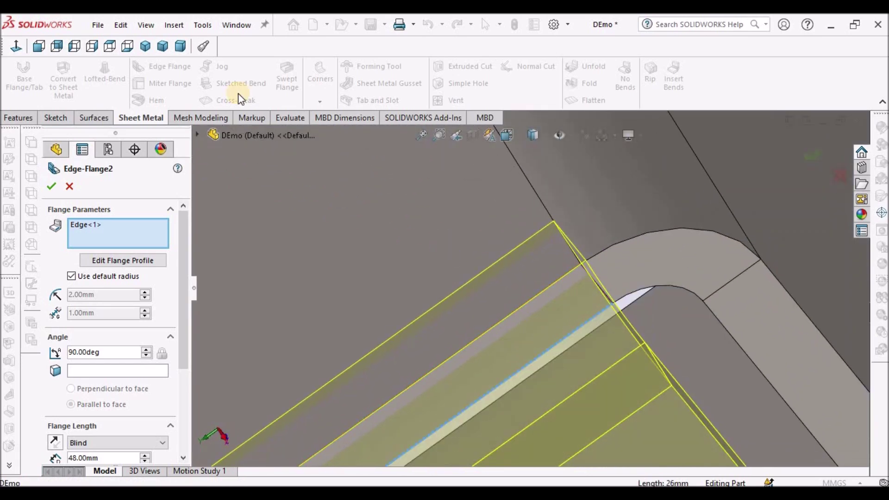
click(111, 45)
drag(184, 354, 182, 435)
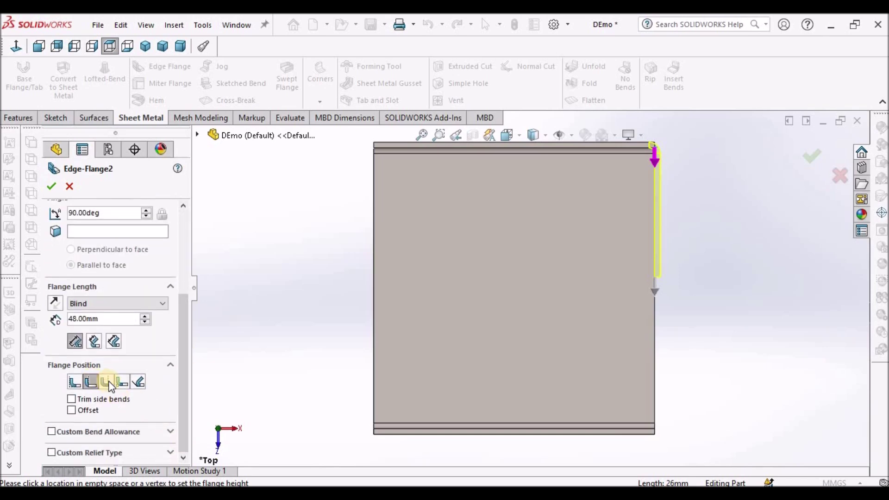
click(107, 383)
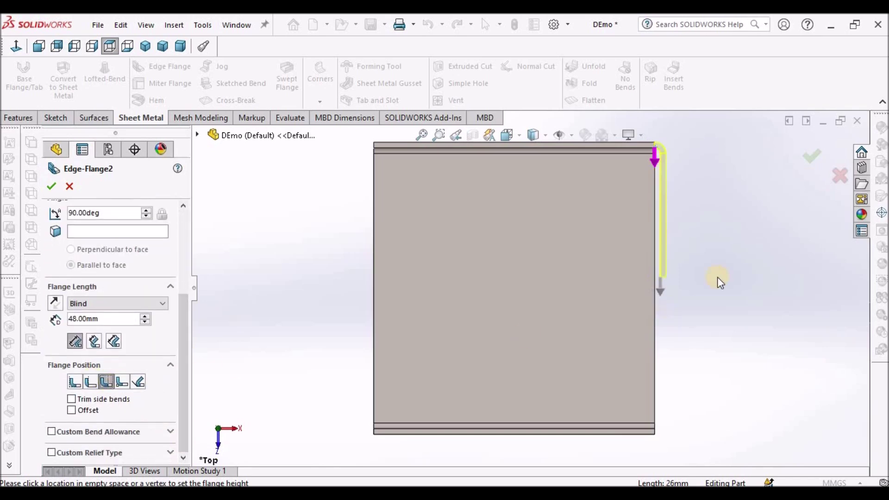
scroll(616, 146, down, 5)
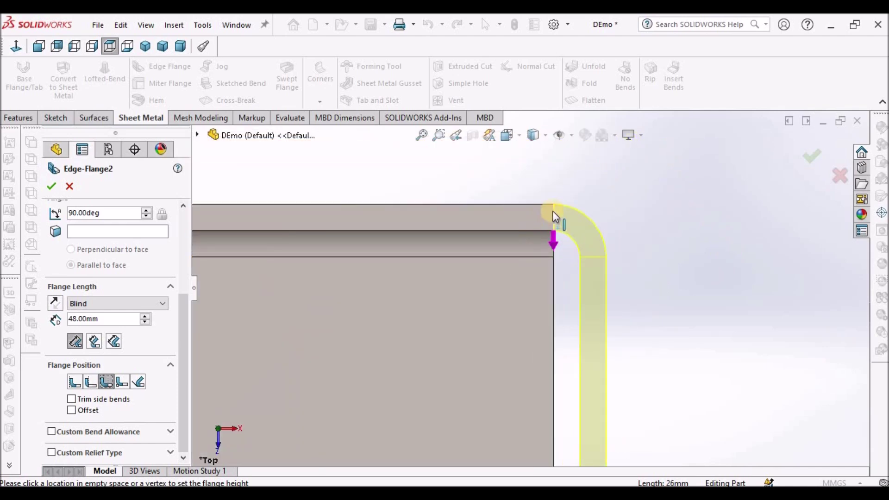
click(52, 187)
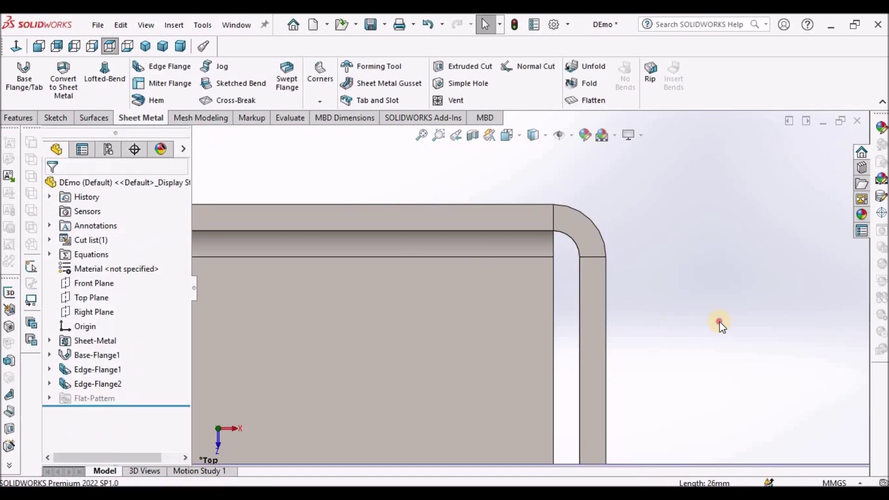
scroll(720, 324, up, 6)
middle_drag(639, 306, 445, 311)
scroll(445, 307, down, 2)
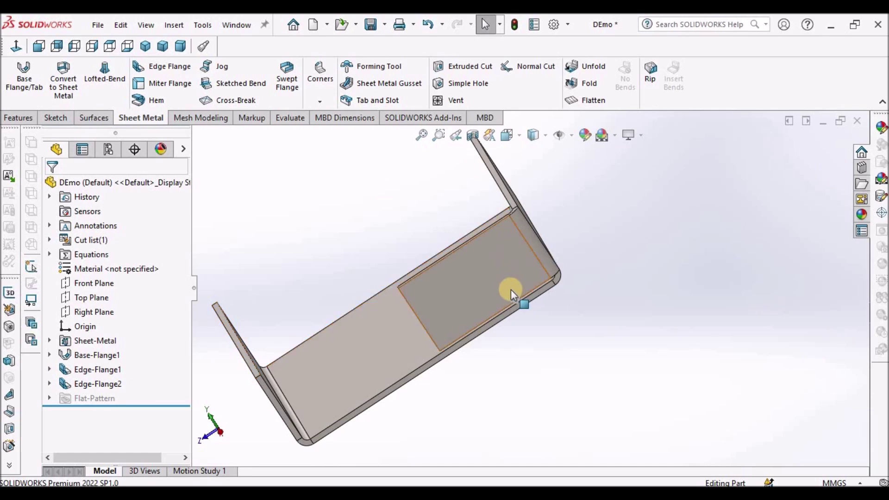
click(599, 304)
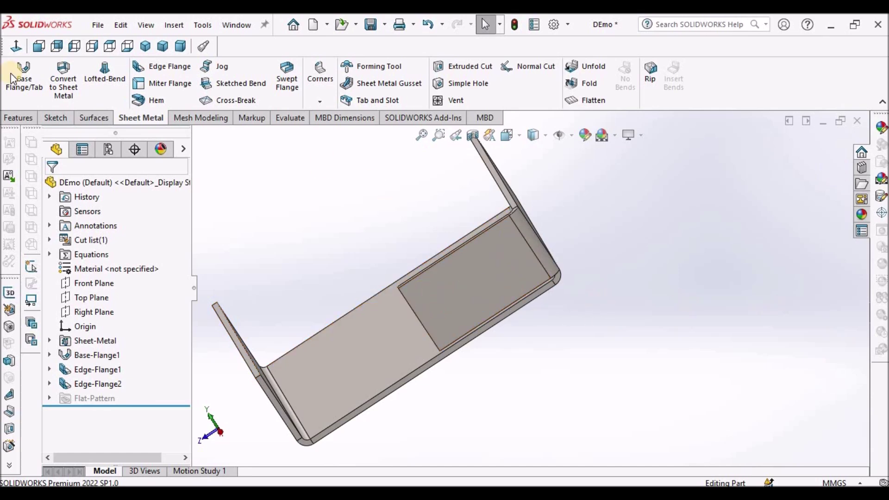
Start Edge-Flange3 on the floor's inner edge and view it from the top.
click(167, 67)
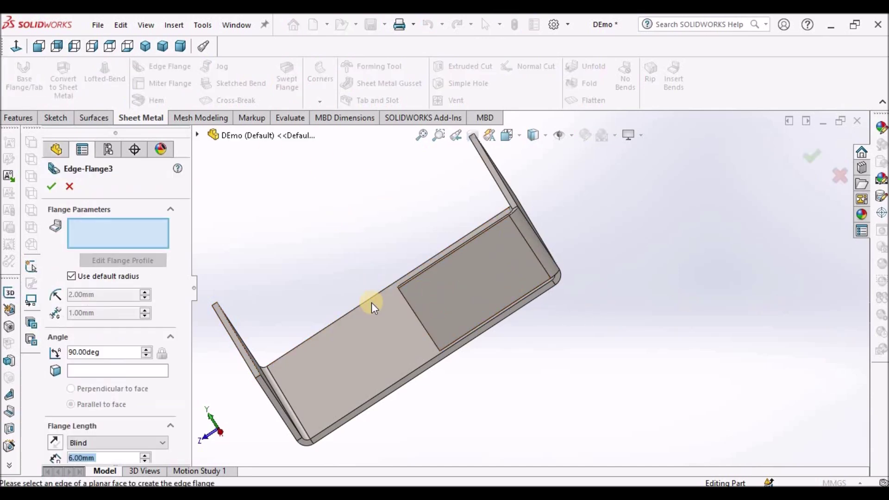
click(397, 311)
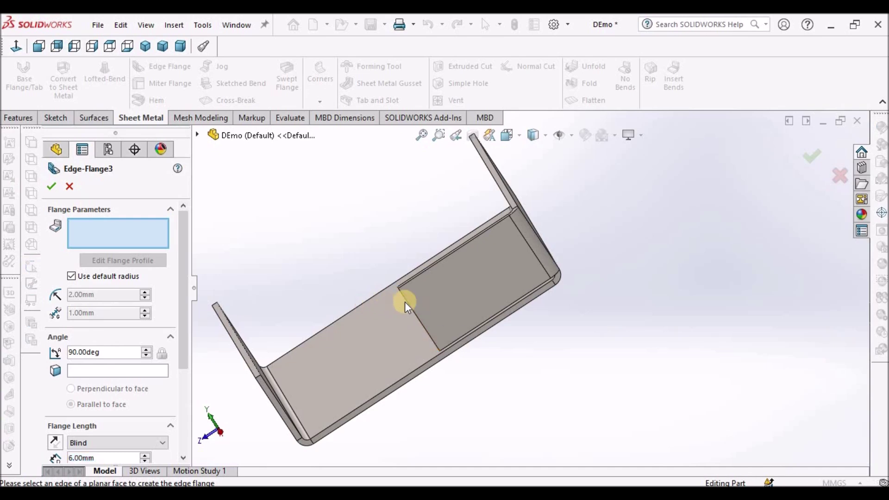
click(407, 299)
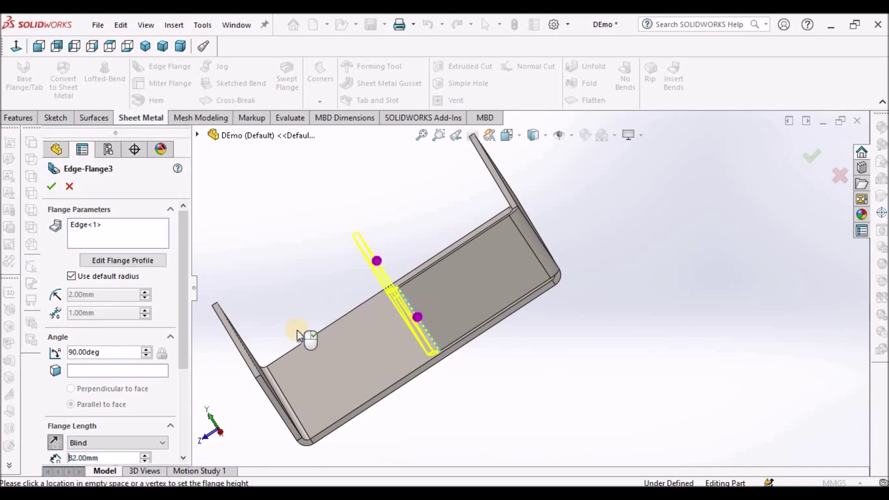
click(326, 260)
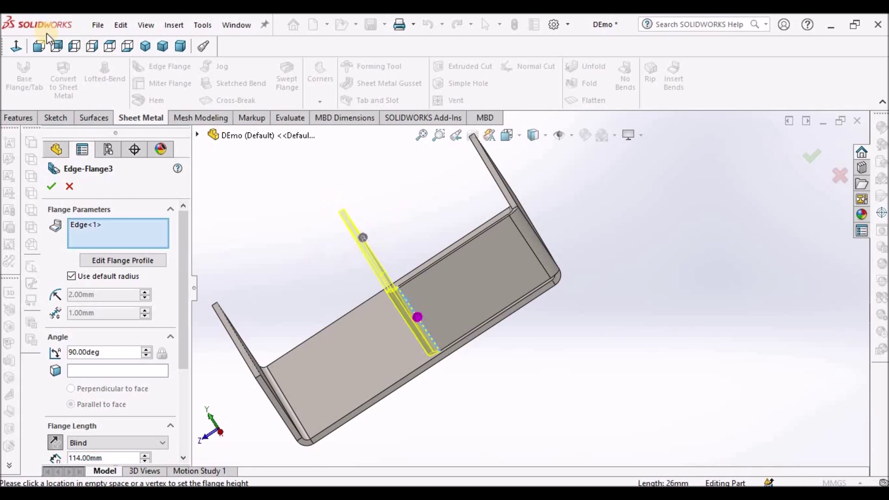
click(111, 46)
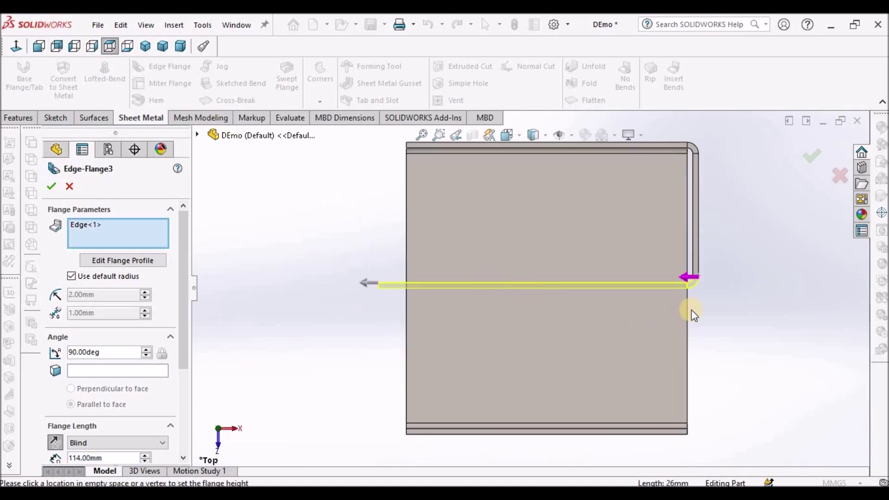
scroll(695, 303, down, 2)
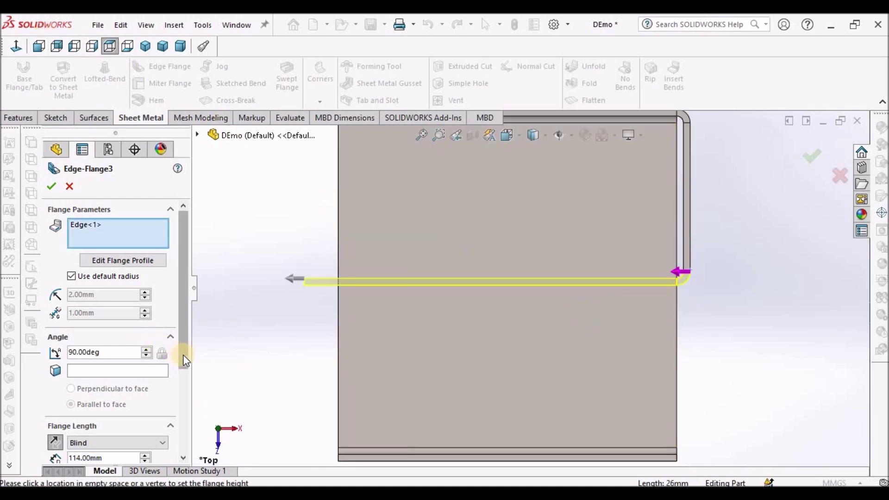
drag(182, 354, 188, 463)
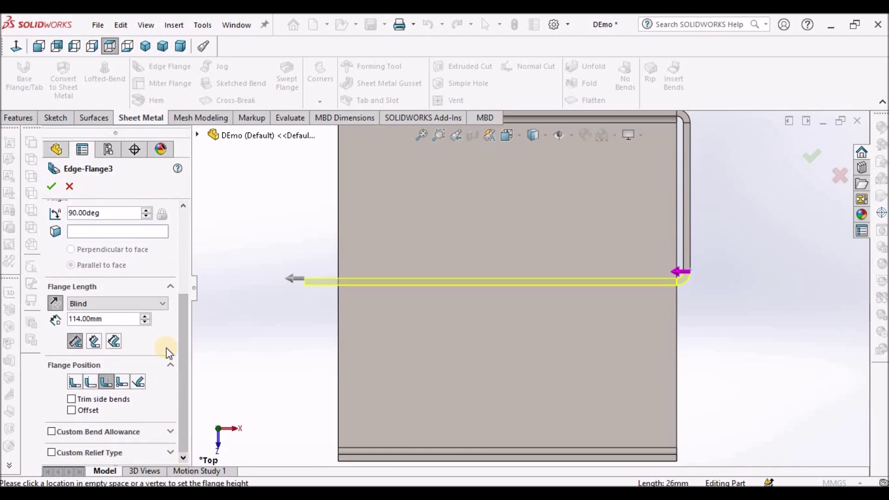
Set the flange length to 50 mm with Material Outside, then orbit to a 3D view.
double_click(121, 323)
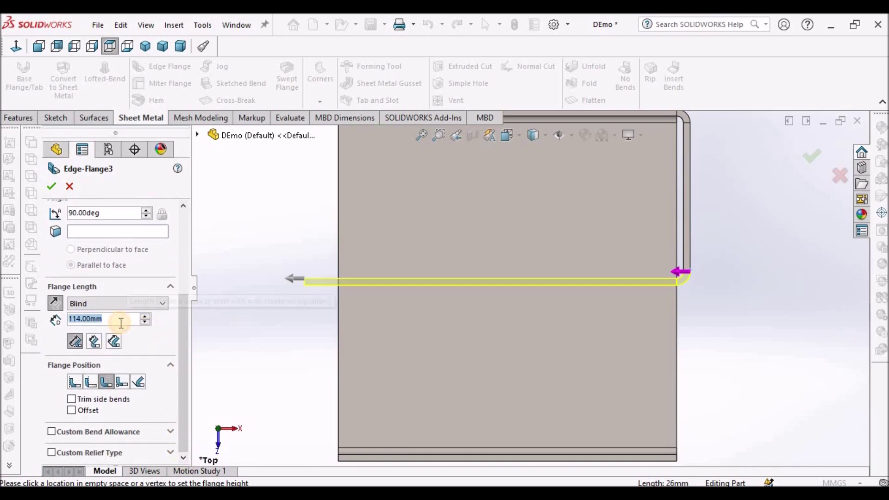
text(50)
key(Return)
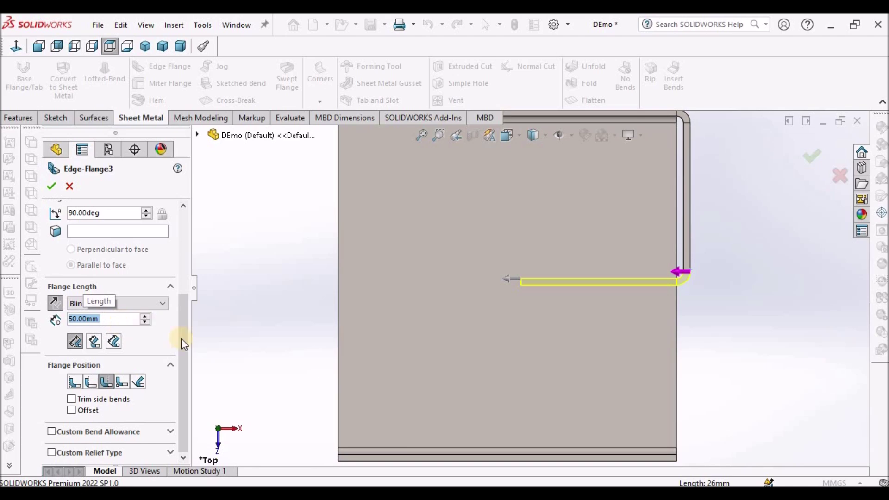
click(90, 383)
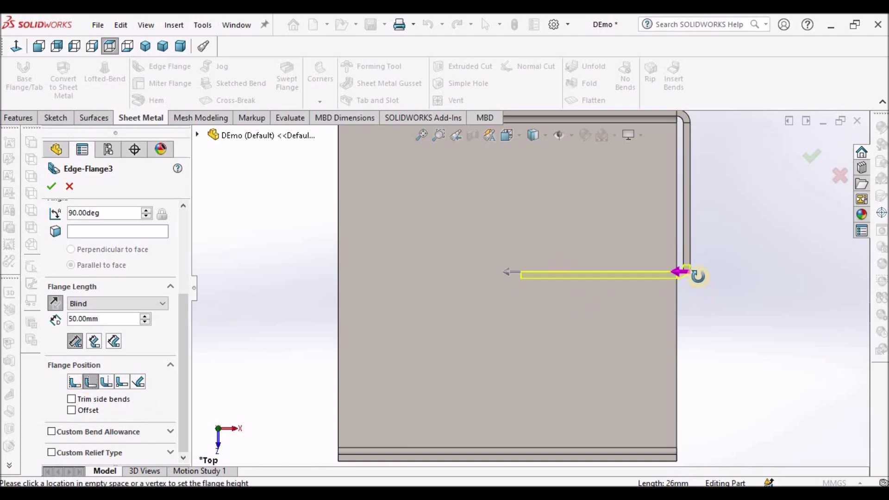
middle_drag(698, 276, 561, 298)
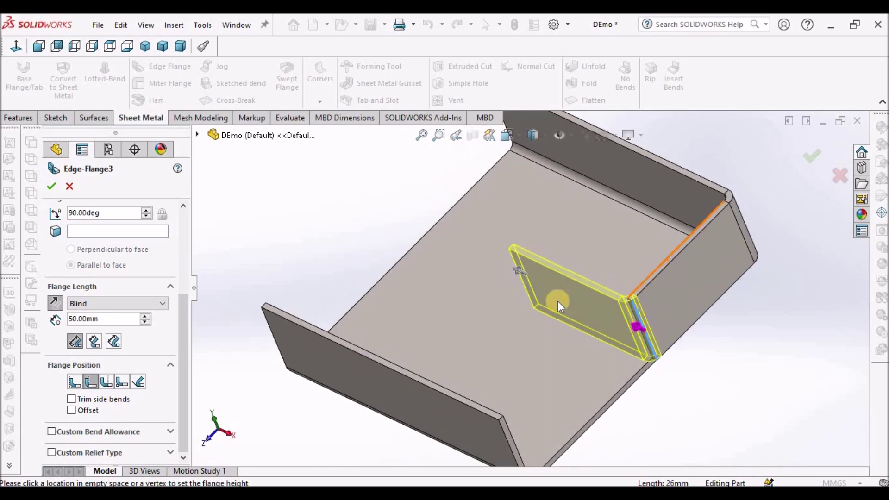
Enable an Offset From Surface end condition referenced to the left flange's face and accept Edge-Flange3.
click(72, 410)
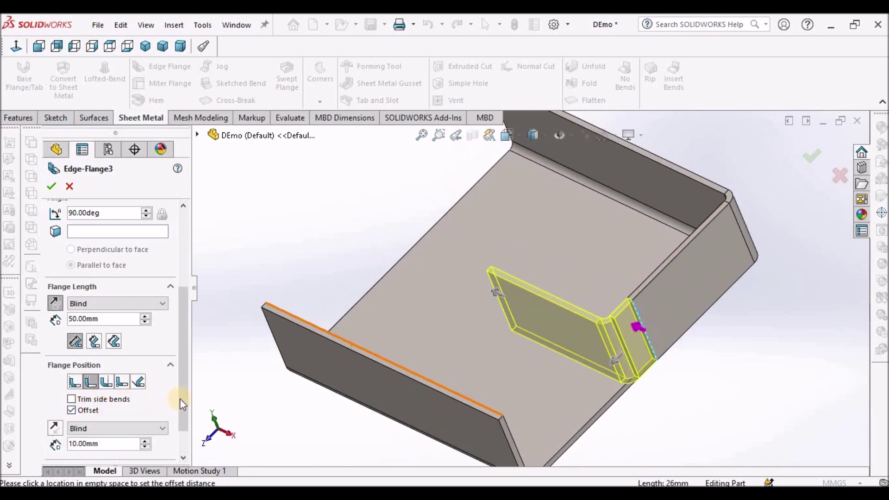
drag(184, 412, 185, 447)
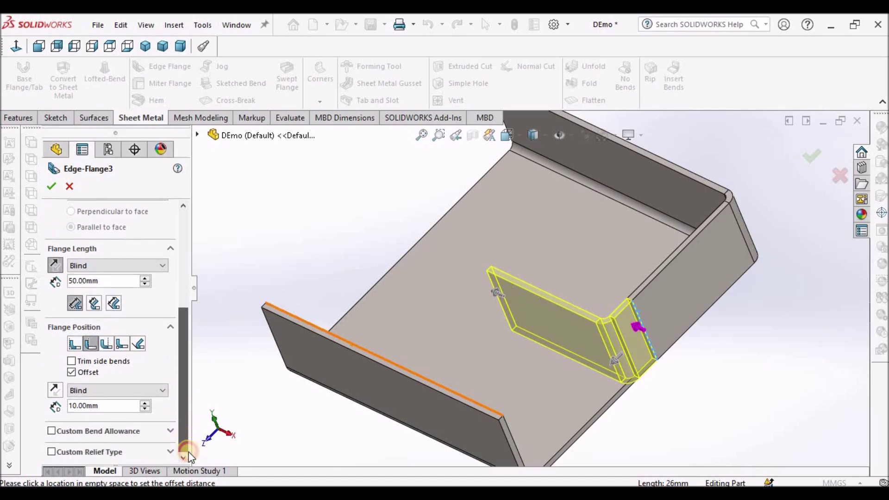
click(162, 392)
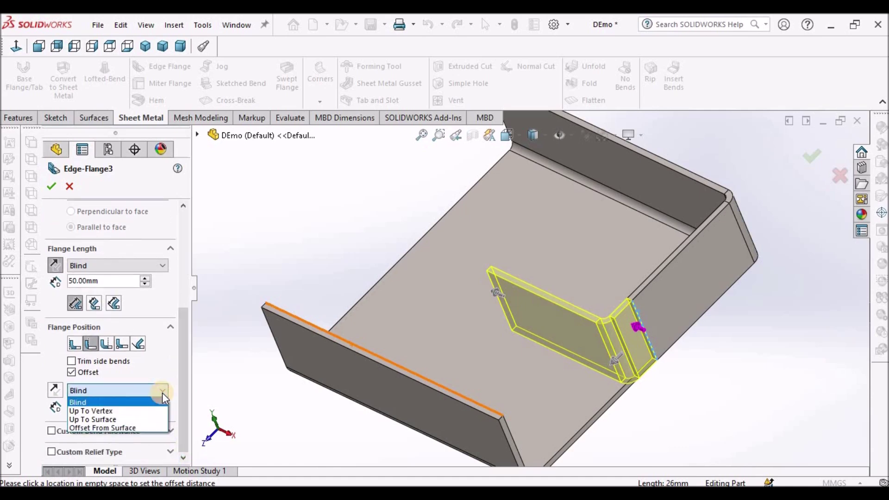
click(138, 428)
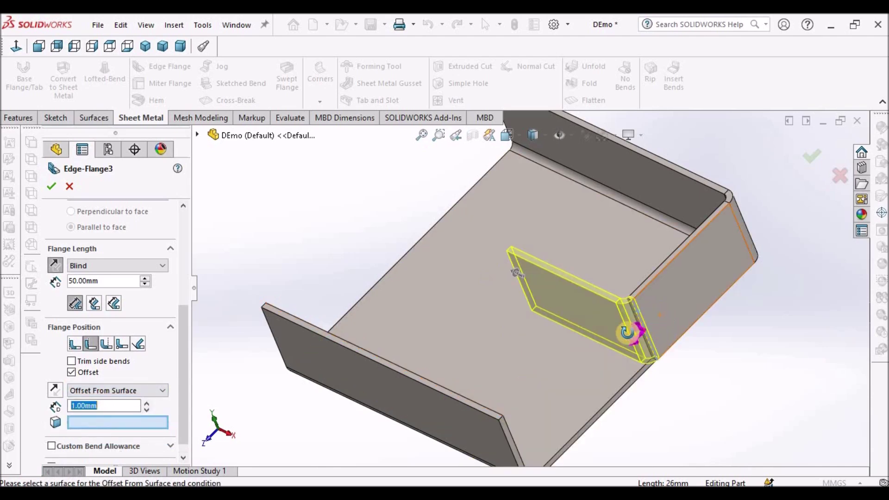
middle_drag(627, 333, 503, 377)
text(10)
key(Return)
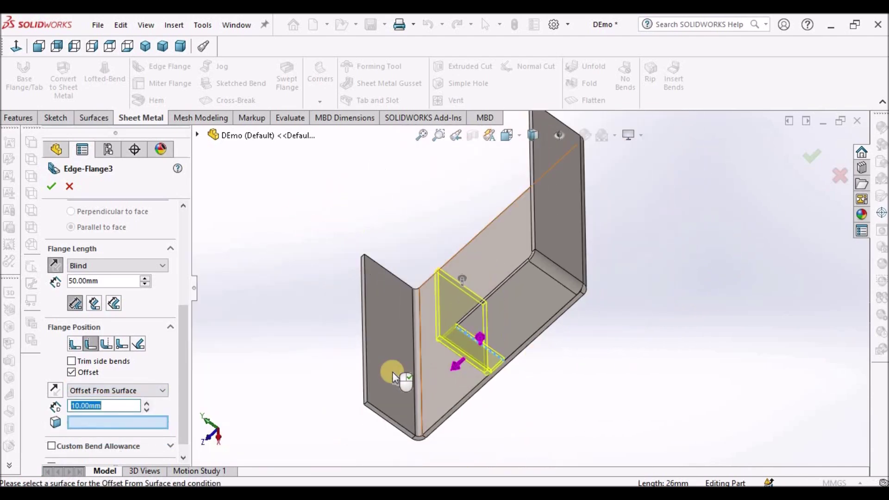
click(382, 374)
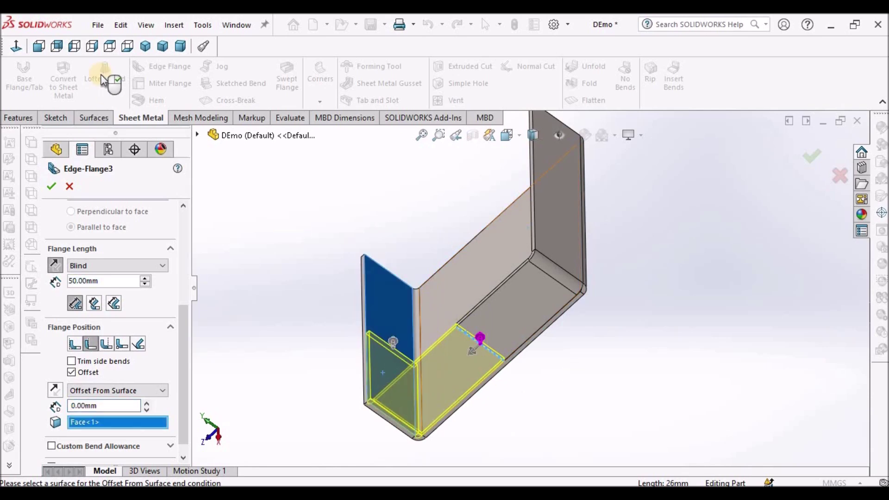
click(111, 46)
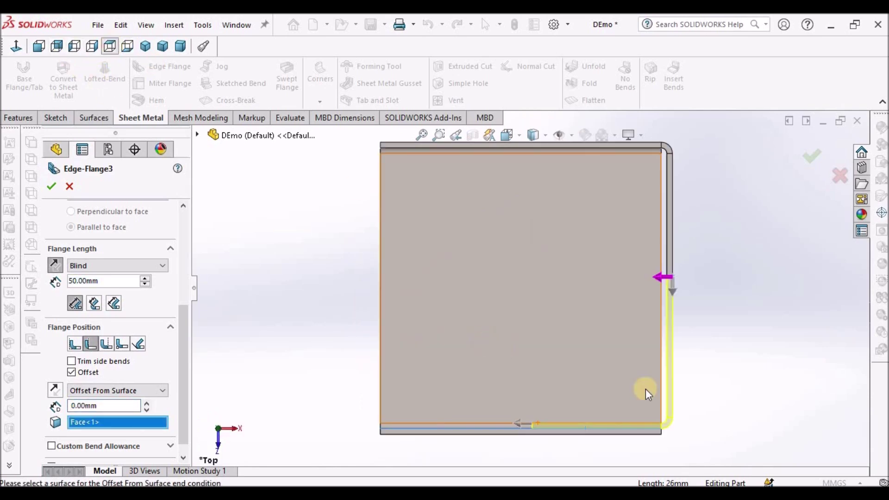
scroll(611, 412, down, 3)
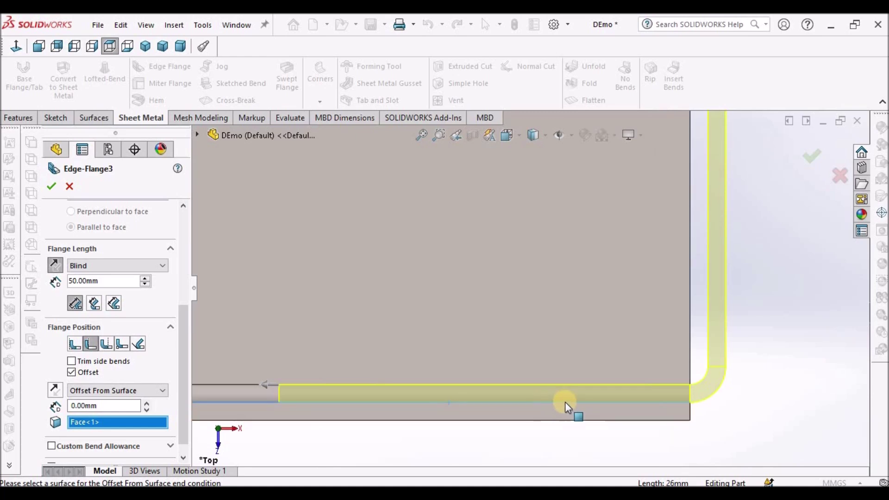
click(53, 186)
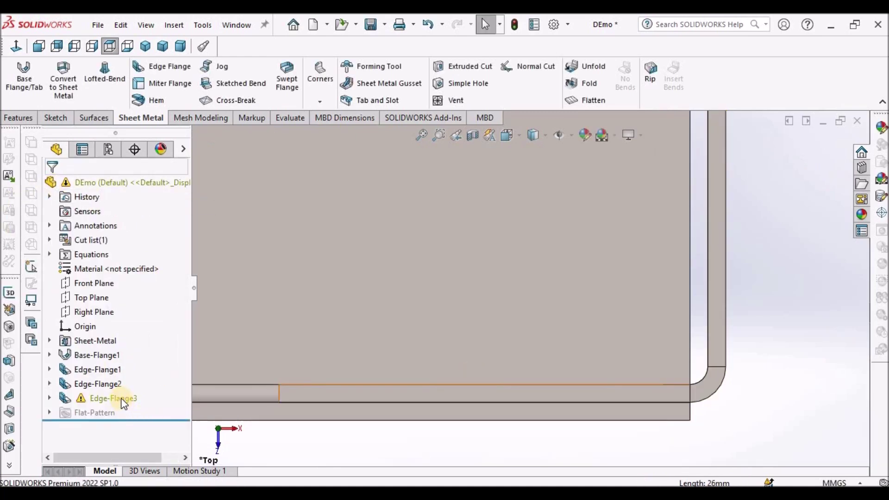
Reopen Edge-Flange3 with Edit Feature and select its 0.00 mm offset field.
right_click(121, 398)
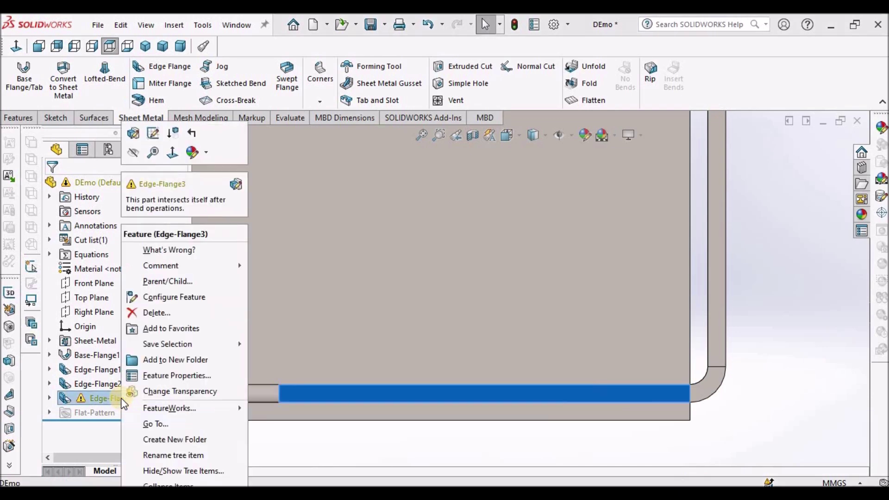
click(134, 134)
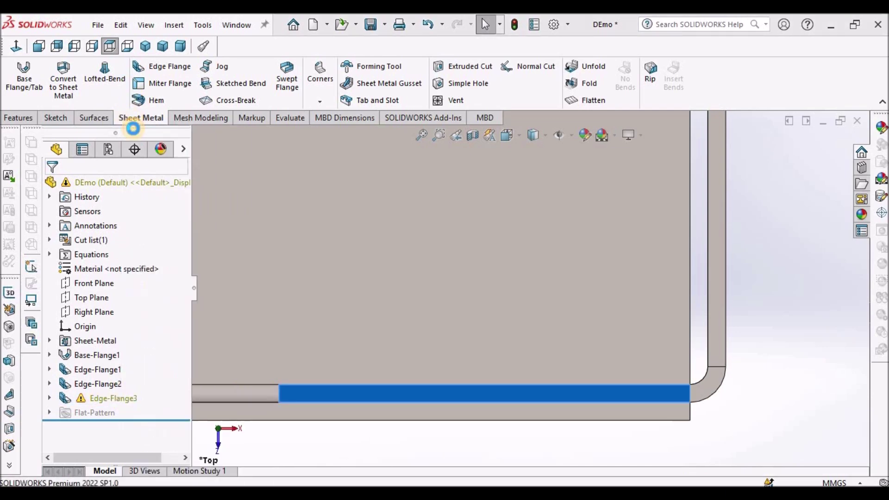
drag(187, 328, 160, 433)
click(118, 389)
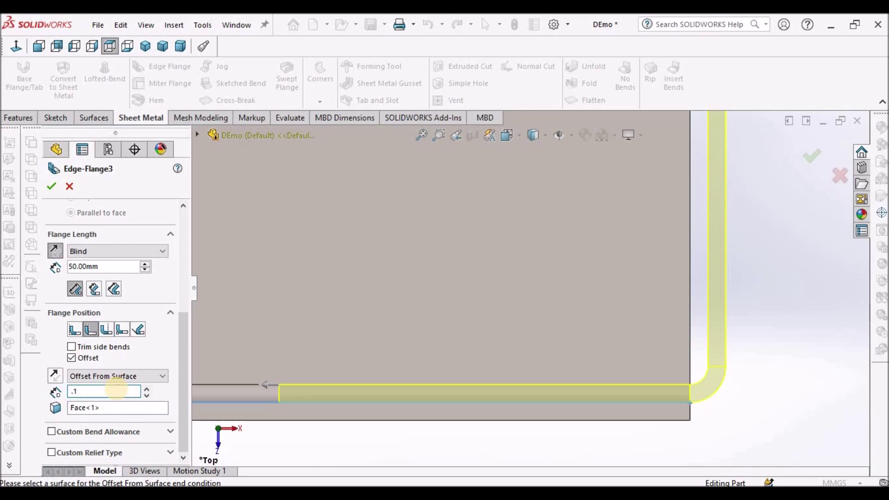
Apply the 0.1 mm offset to Edge-Flange3, then orbit and zoom to inspect the rebuilt part.
click(50, 187)
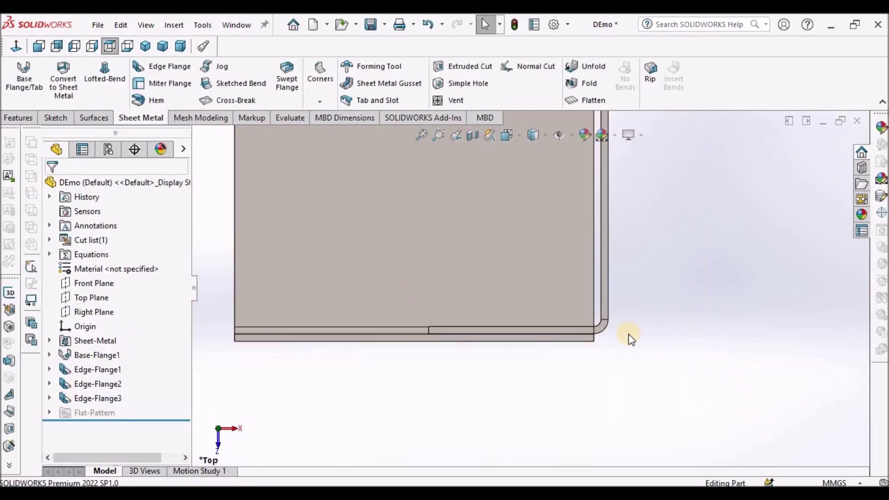
middle_drag(629, 338, 615, 291)
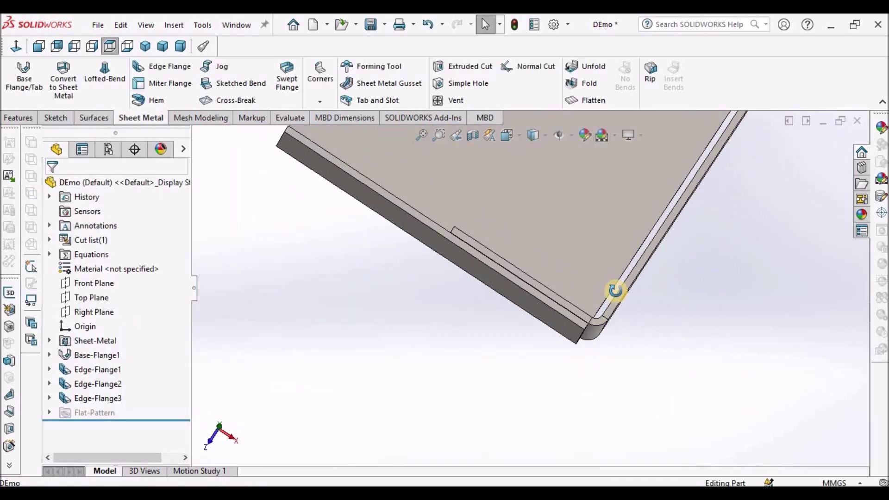
scroll(616, 285, down, 5)
scroll(540, 279, down, 2)
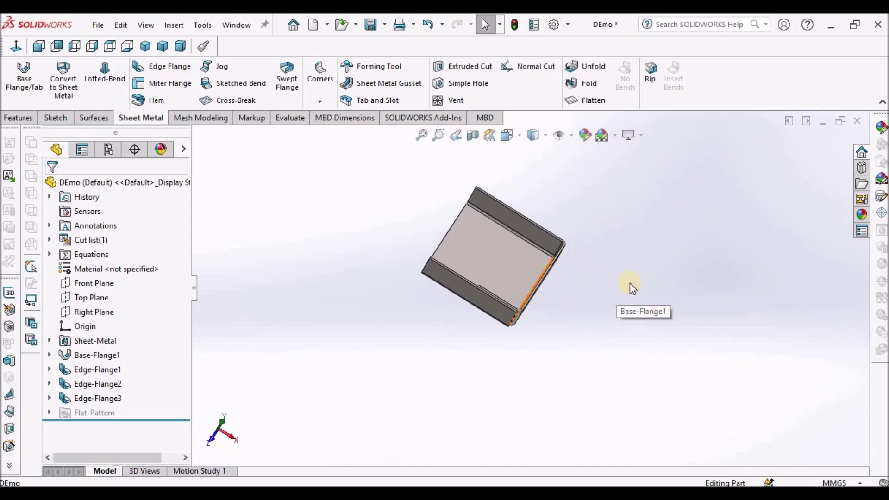
Switch Edge-Flange3 to Bend Outside and inspect the resulting 0 mm offset inside the U-shape.
right_click(103, 399)
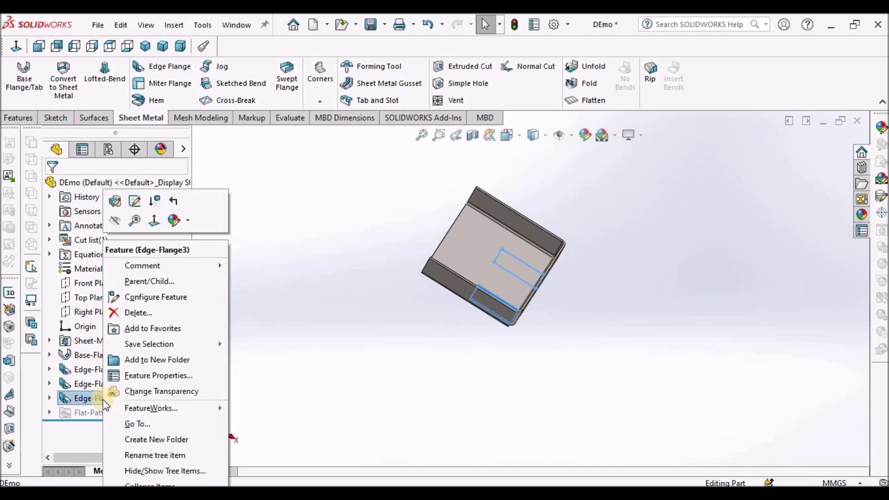
click(114, 202)
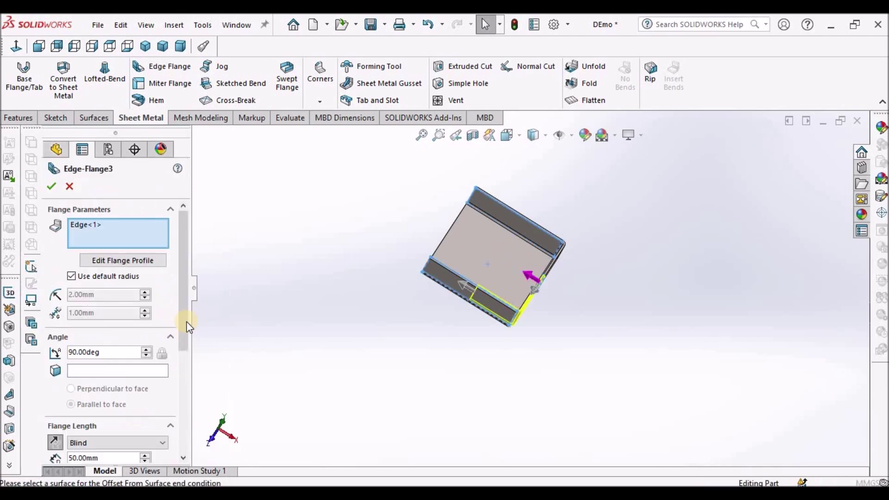
scroll(182, 321, down, 5)
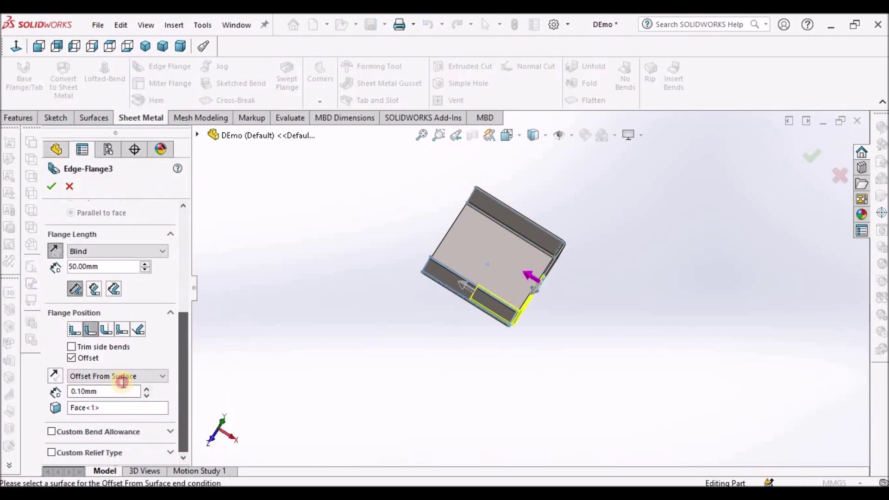
click(105, 329)
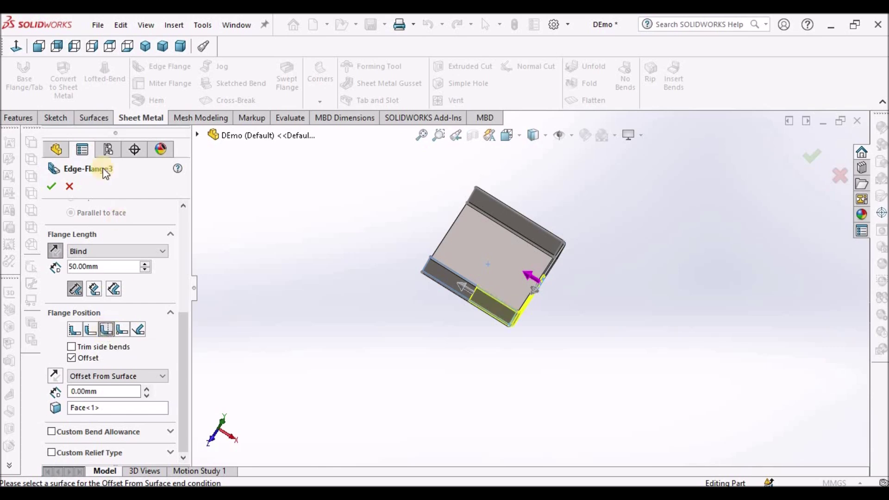
click(51, 187)
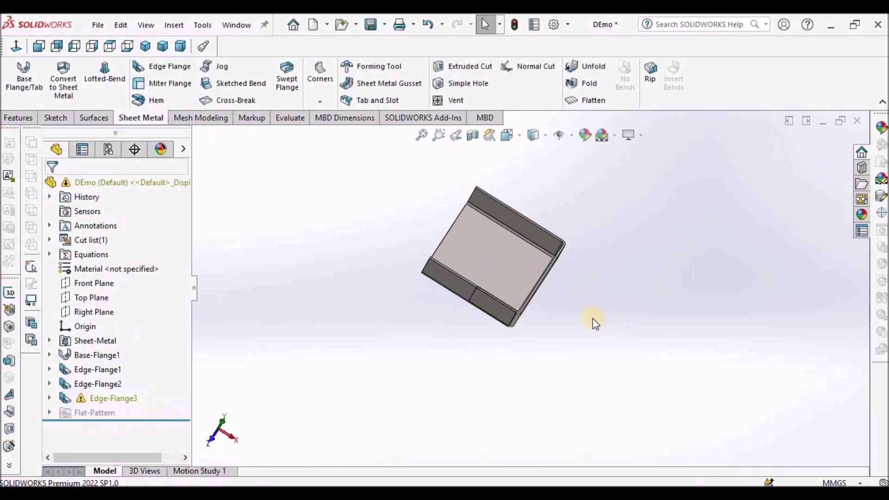
middle_drag(602, 303, 528, 284)
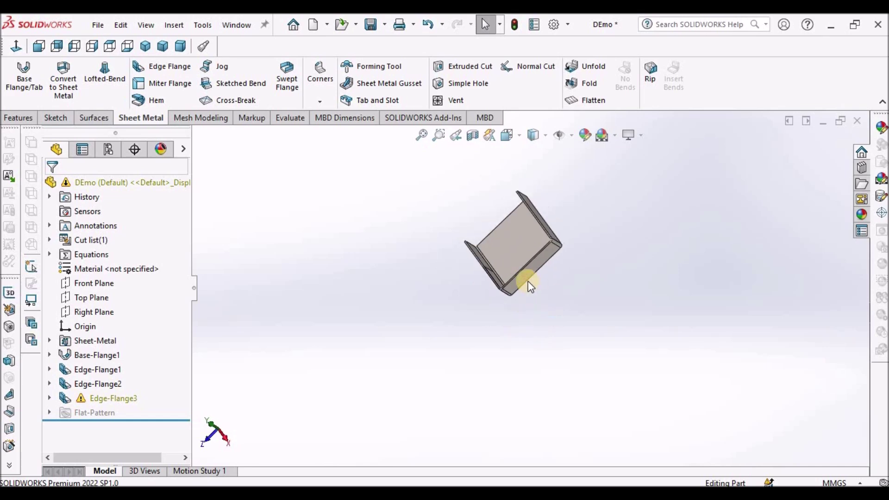
scroll(465, 284, down, 3)
scroll(465, 283, down, 6)
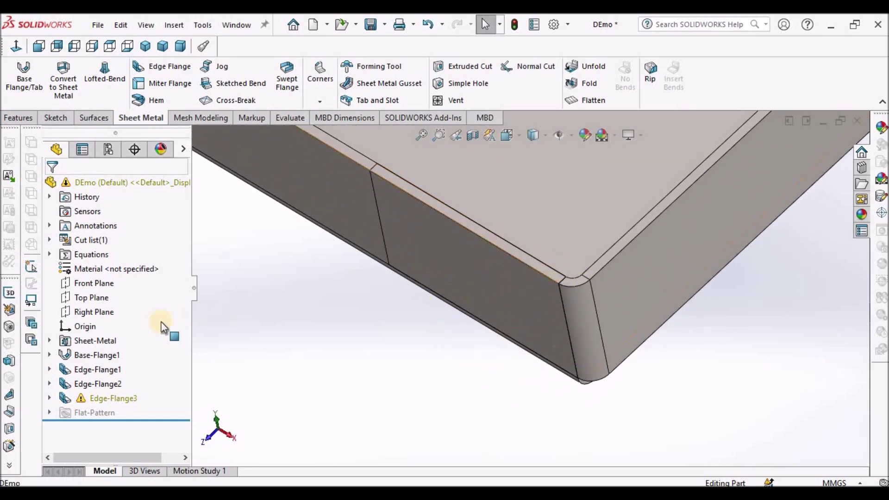
Change Edge-Flange3's flange position to Material Outside.
right_click(100, 398)
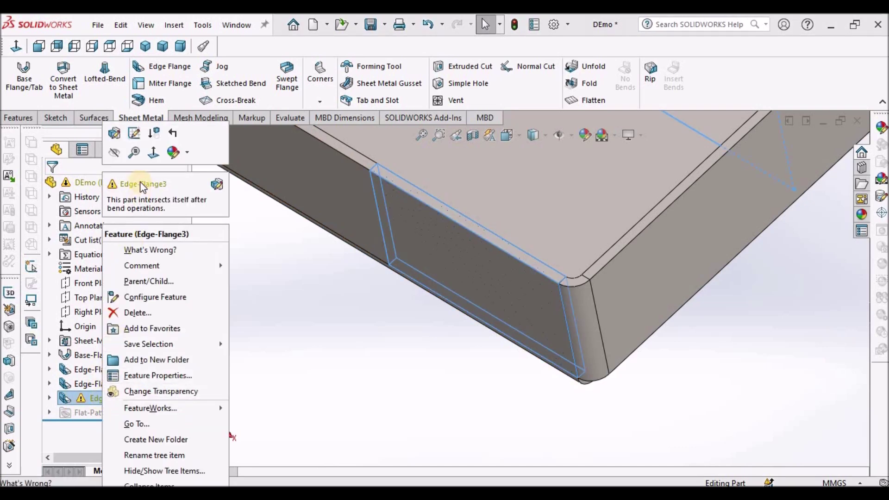
click(115, 133)
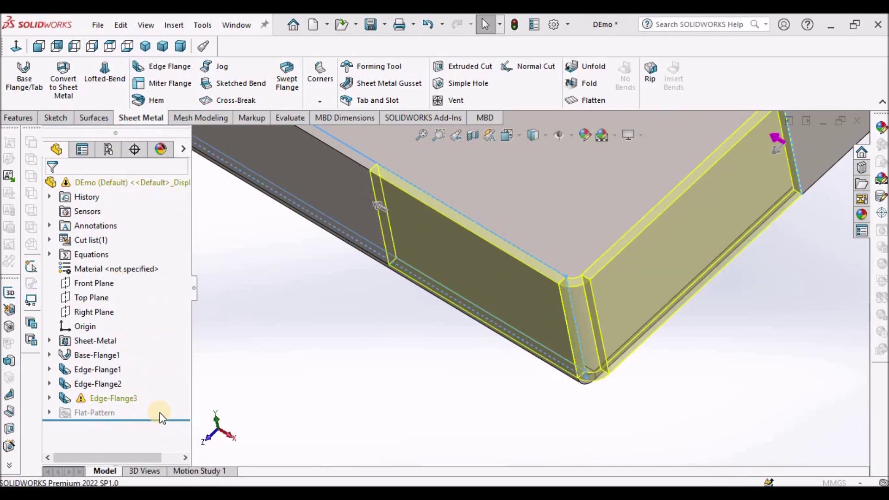
drag(183, 343, 180, 444)
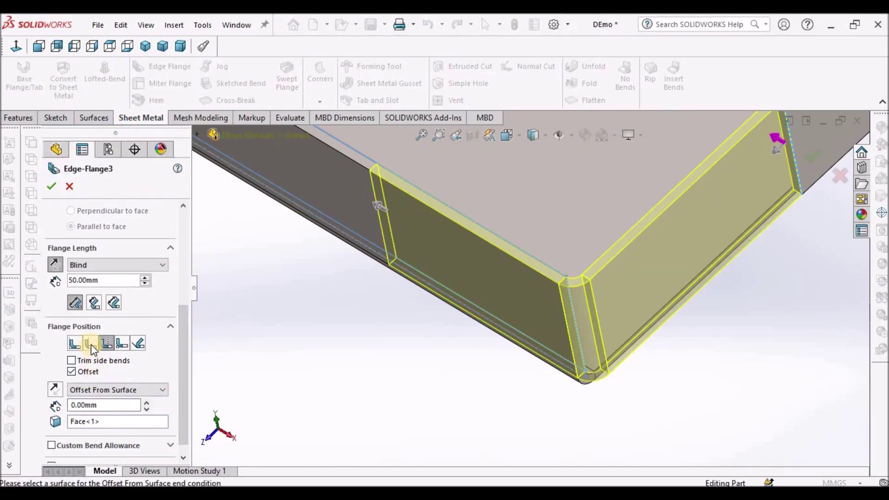
click(91, 344)
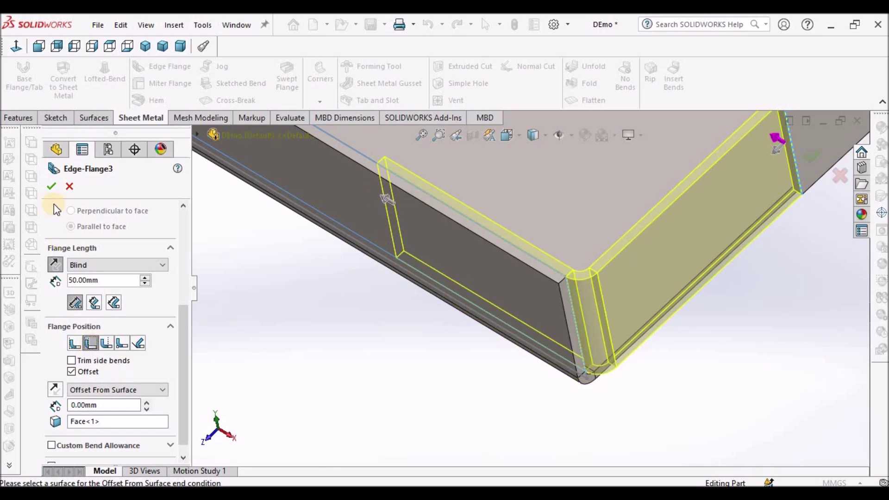
click(52, 189)
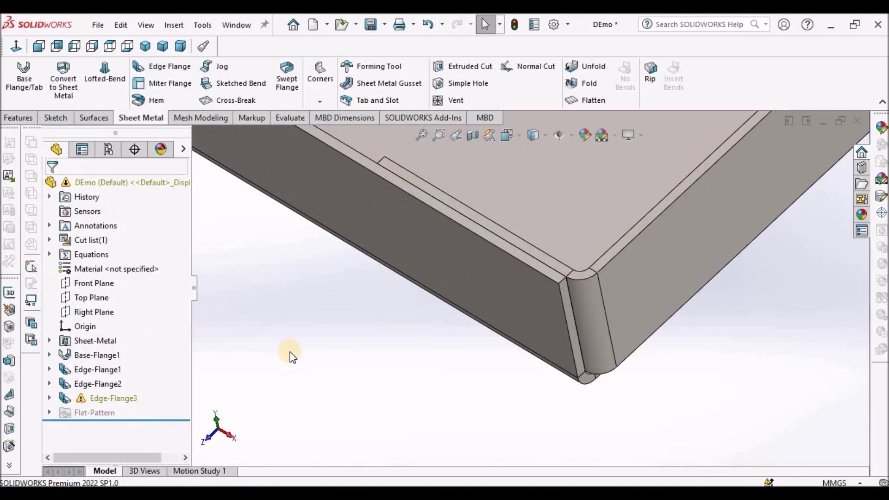
Set Edge-Flange3's offset-from-surface distance to 0.01 mm.
right_click(115, 402)
click(127, 133)
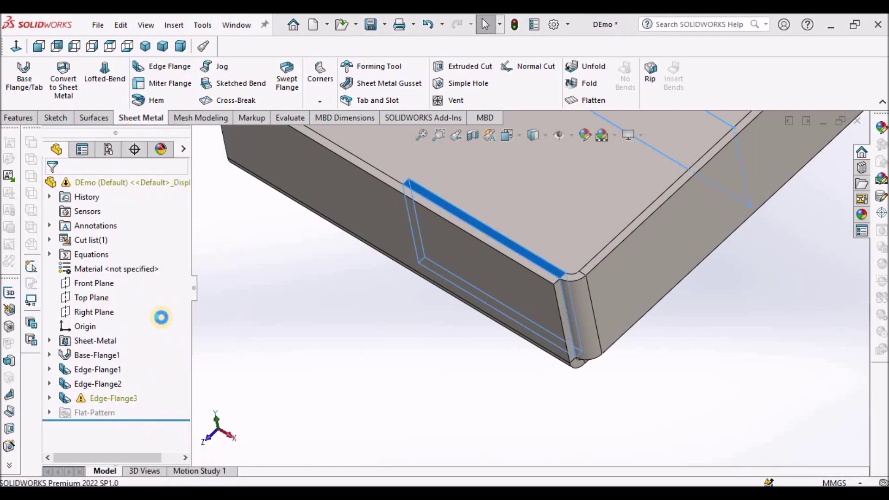
drag(184, 361, 184, 462)
double_click(109, 392)
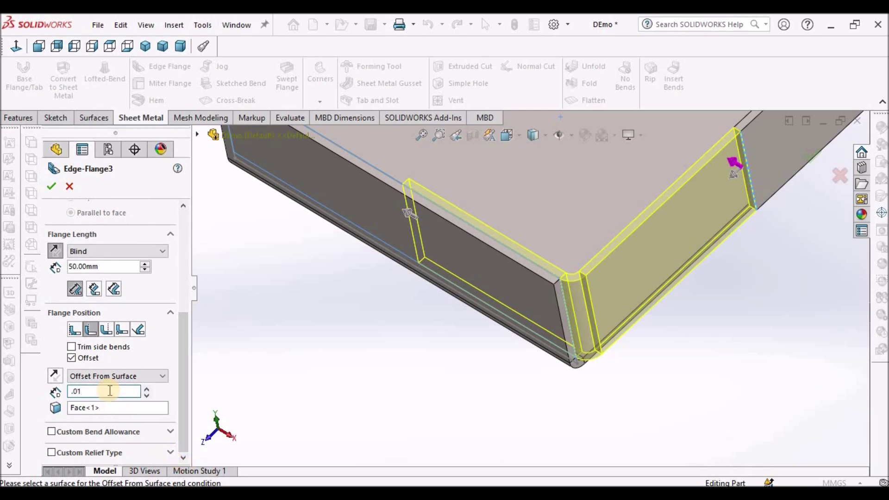
text(.01)
key(Return)
click(51, 186)
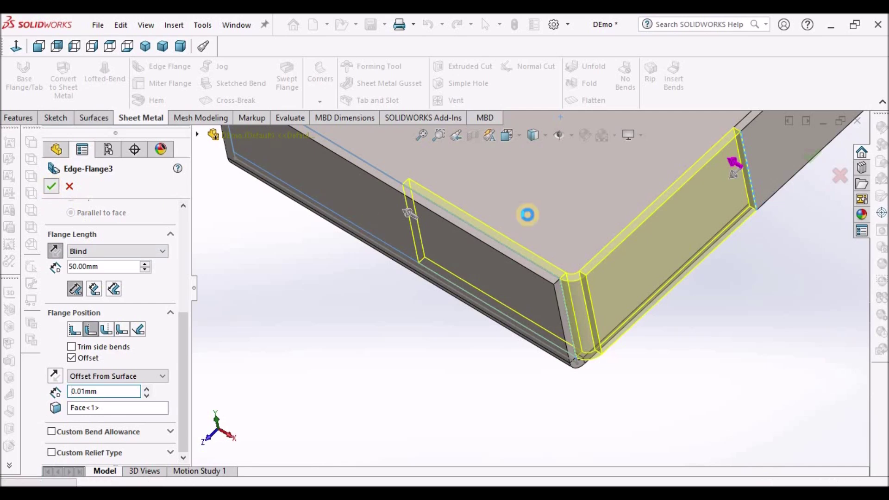
Add a 62 mm edge flange on the tray's short left edge and check the four walls.
scroll(434, 267, up, 3)
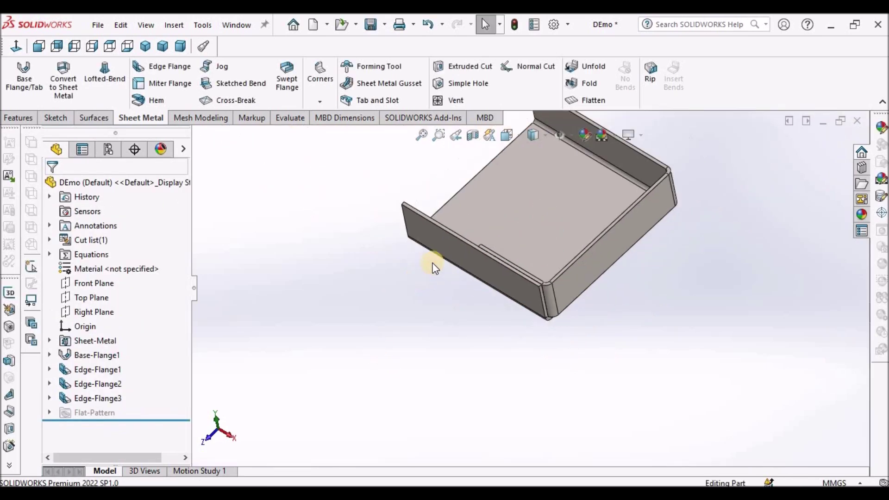
middle_drag(434, 267, 576, 220)
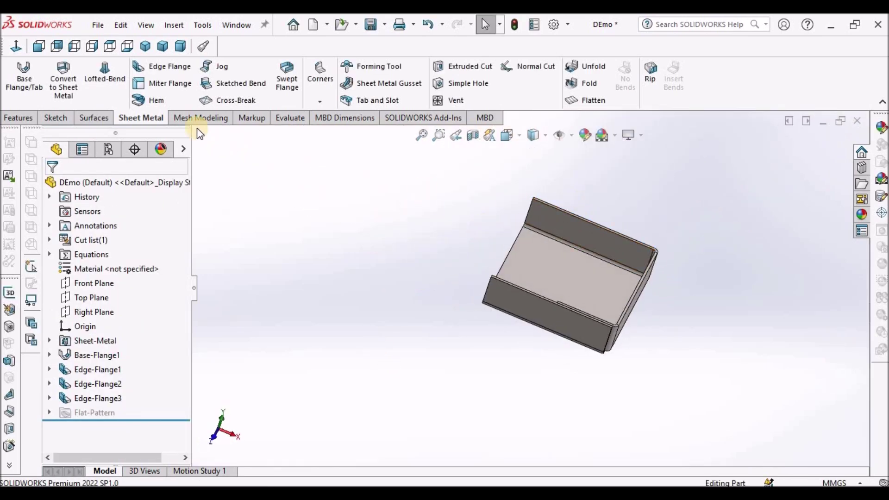
click(163, 72)
scroll(514, 215, up, 1)
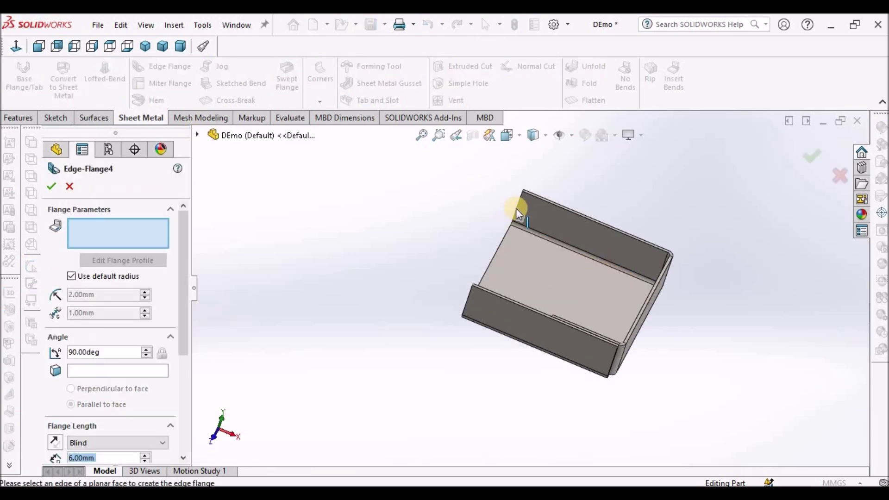
click(504, 259)
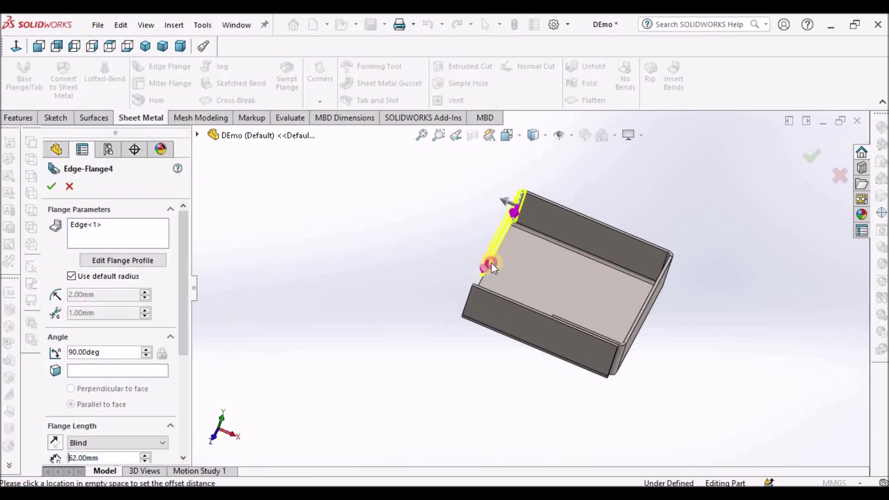
click(52, 187)
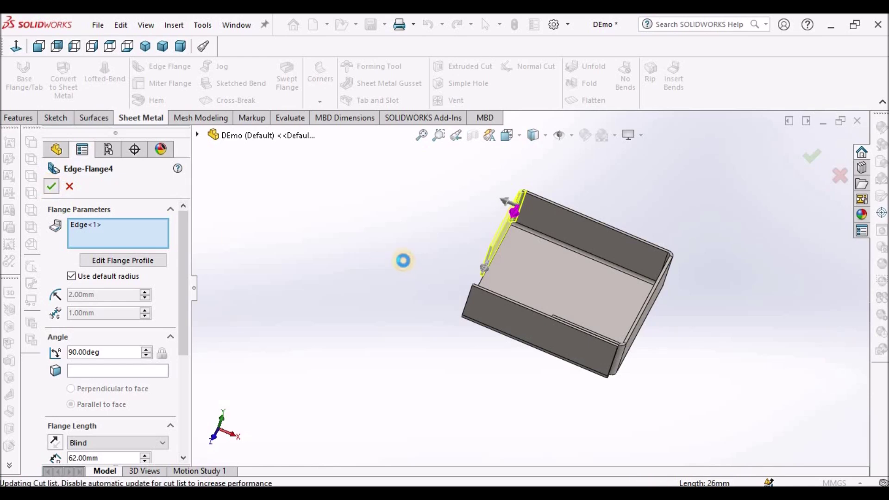
middle_drag(537, 255, 574, 320)
Start a fifth edge flange on the box's inner edge.
click(151, 68)
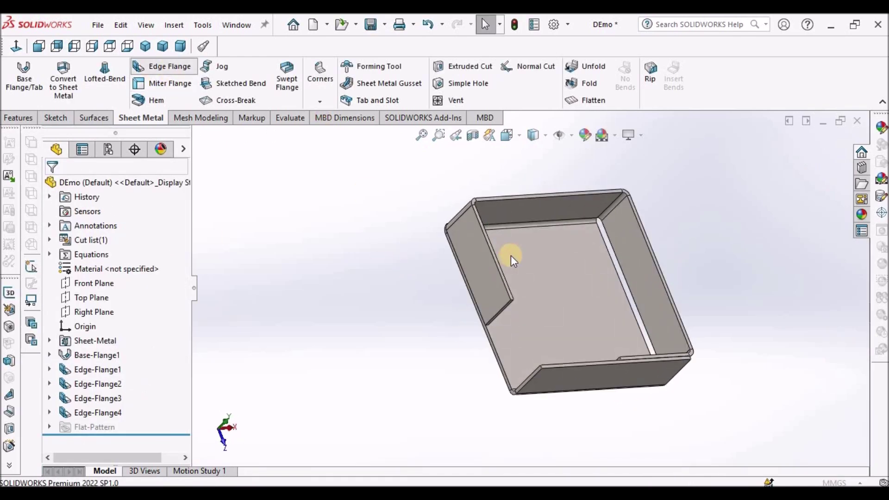
mouse_move(518, 303)
middle_down()
mouse_move(540, 301)
mouse_move(525, 297)
middle_up()
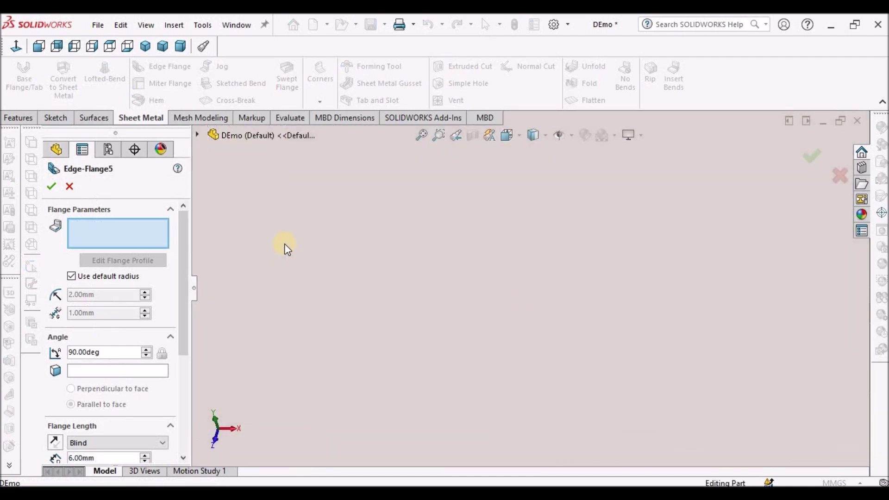
key(ctrl+shift+z)
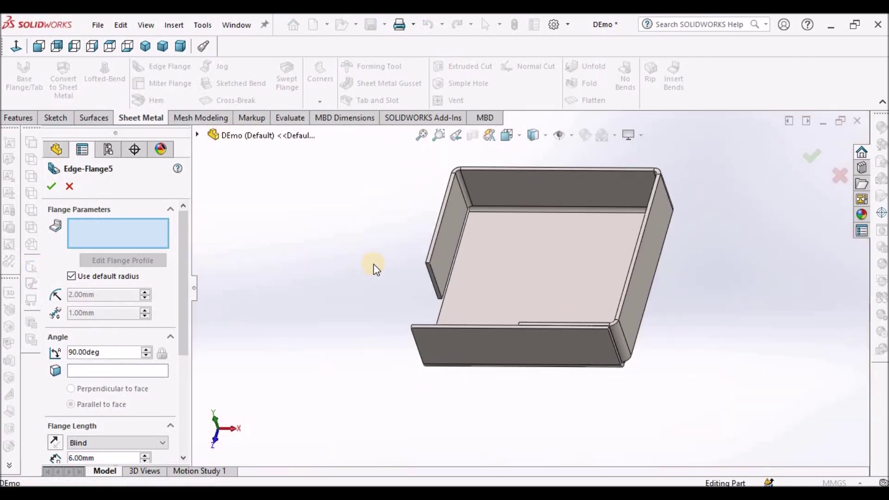
click(434, 274)
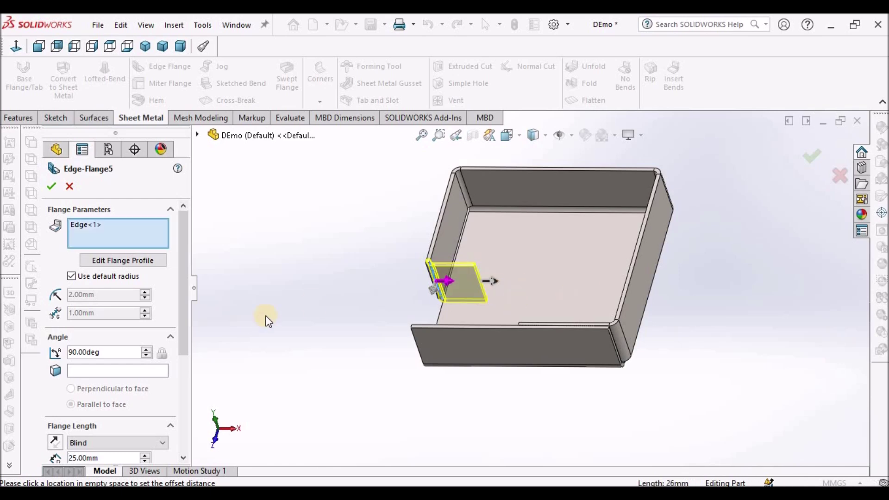
drag(185, 345, 190, 452)
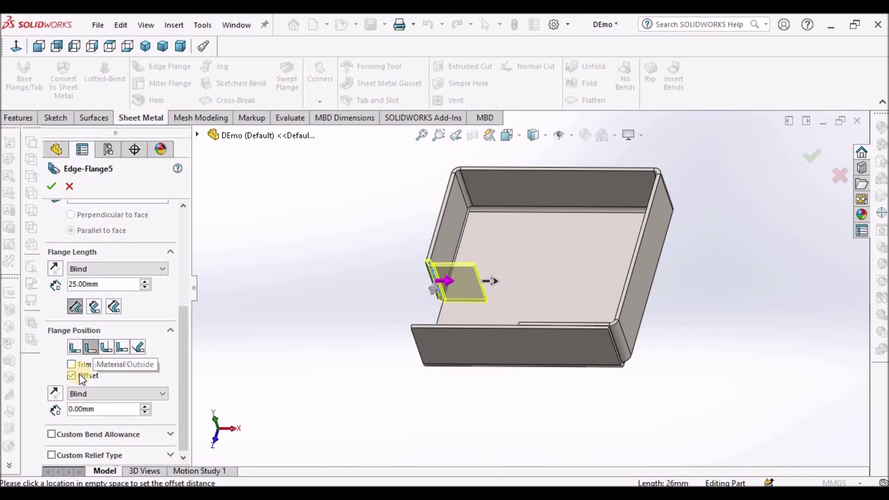
click(311, 349)
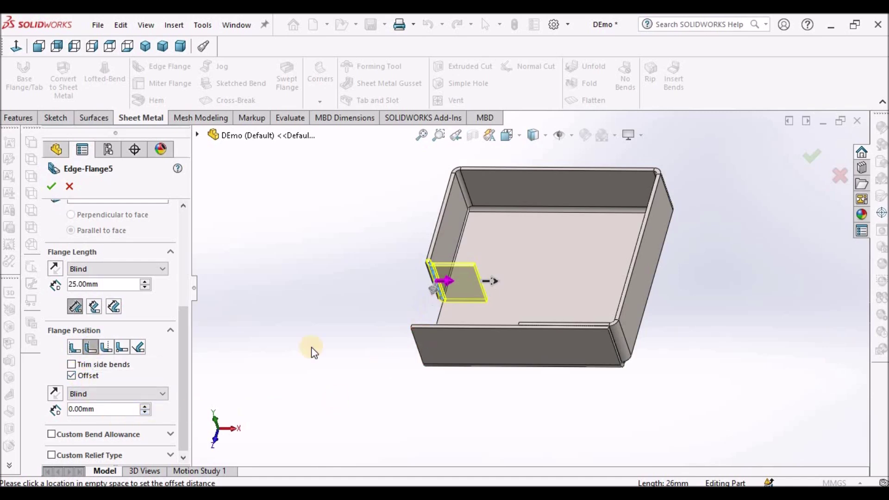
End the 25 mm flange 0.01 mm from the adjoining flange face using Offset From Surface.
click(161, 393)
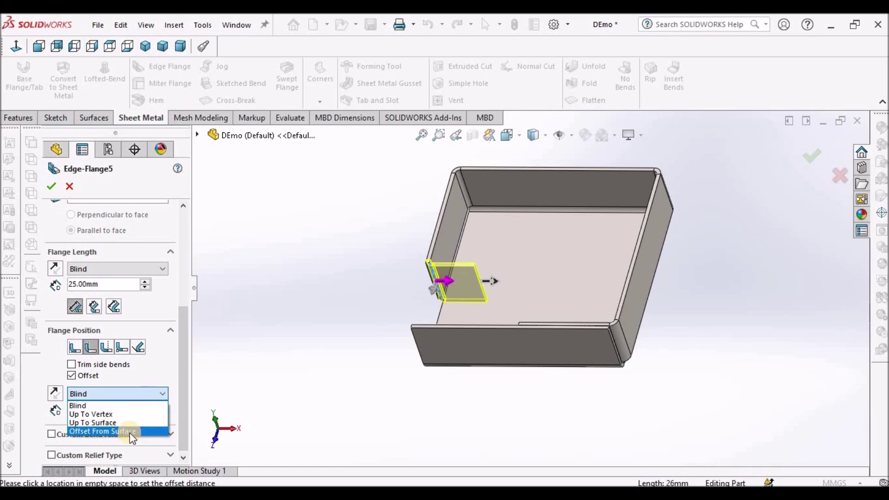
click(140, 428)
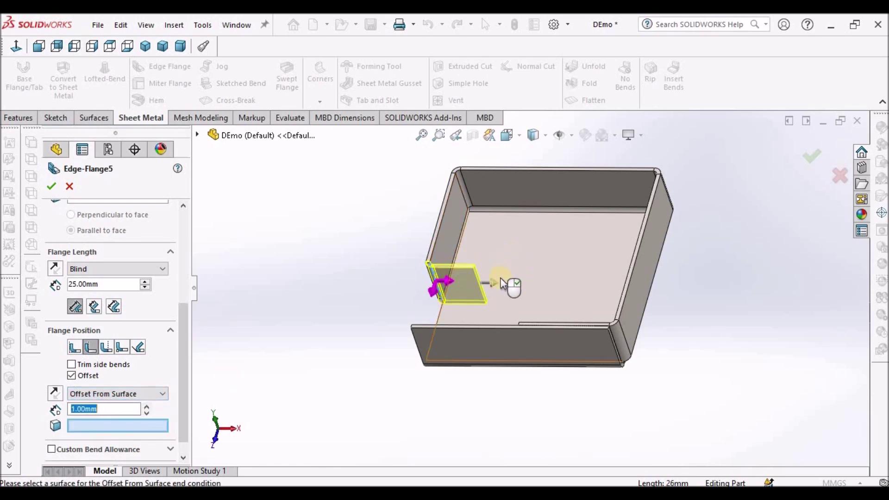
middle_drag(508, 284, 473, 332)
click(460, 324)
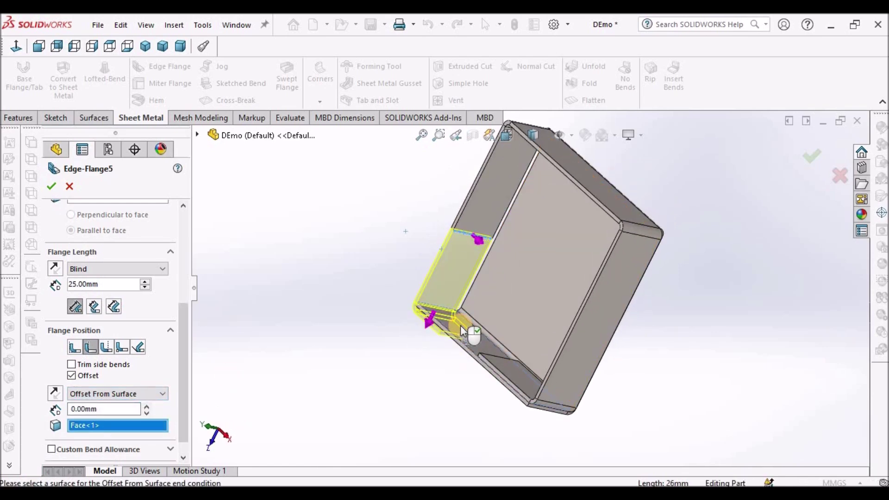
click(120, 406)
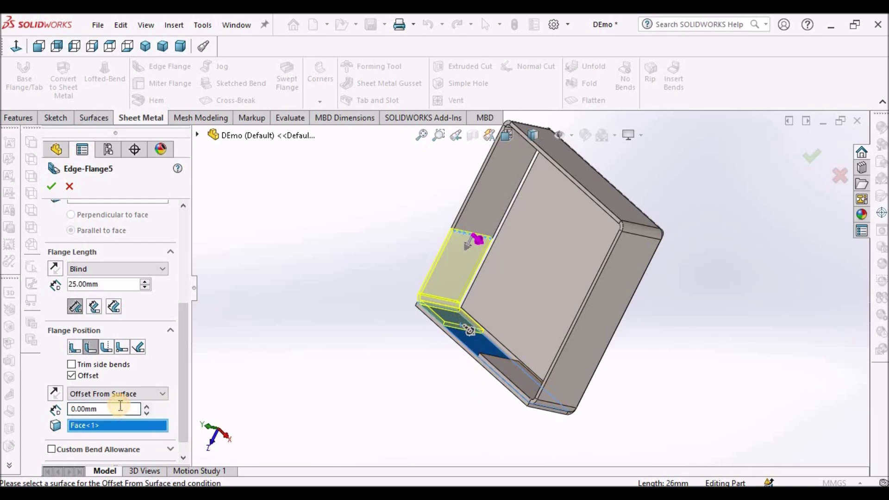
double_click(120, 405)
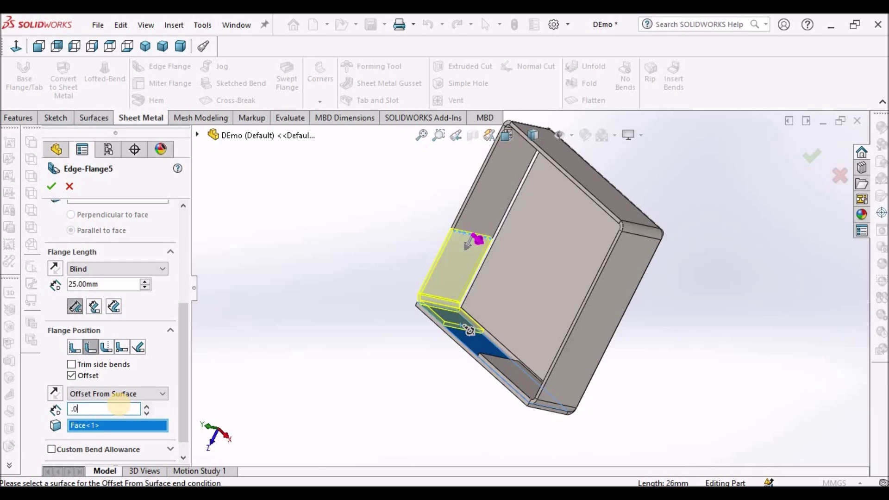
click(38, 415)
click(49, 185)
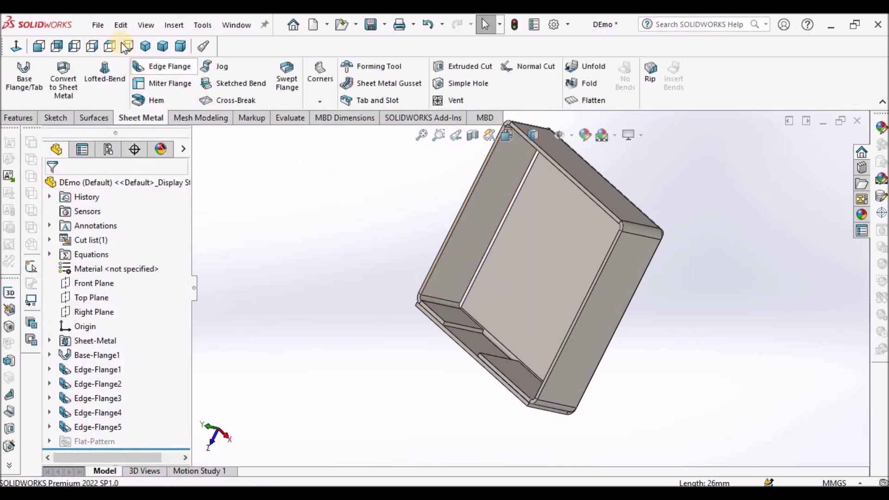
click(145, 46)
middle_drag(432, 238, 447, 265)
scroll(417, 240, down, 5)
scroll(448, 266, up, 5)
scroll(448, 266, up, 3)
scroll(415, 269, down, 5)
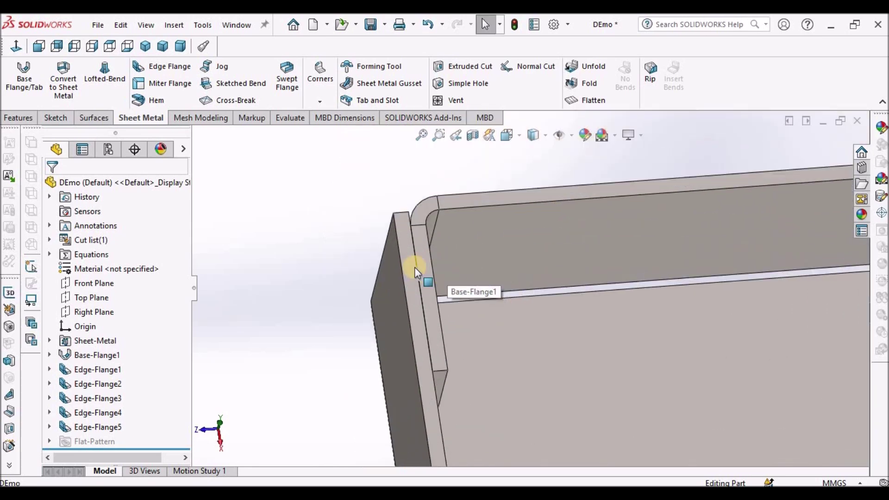
click(407, 215)
click(398, 291)
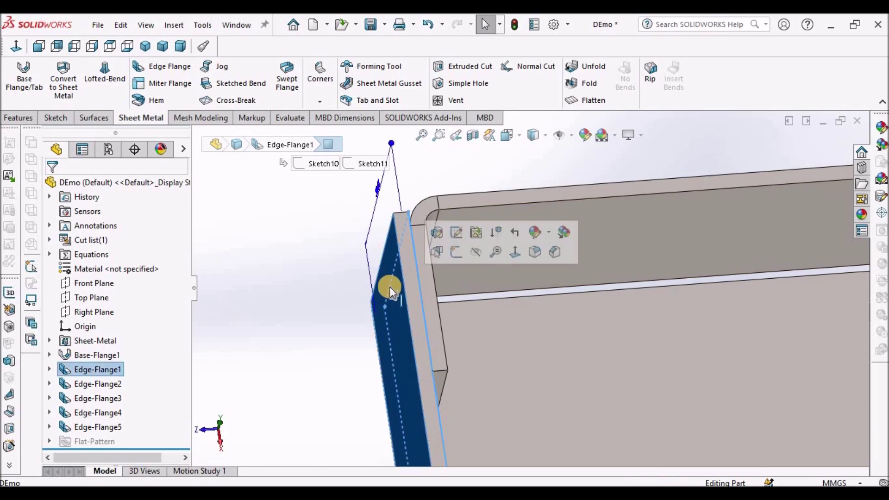
middle_drag(390, 287, 365, 265)
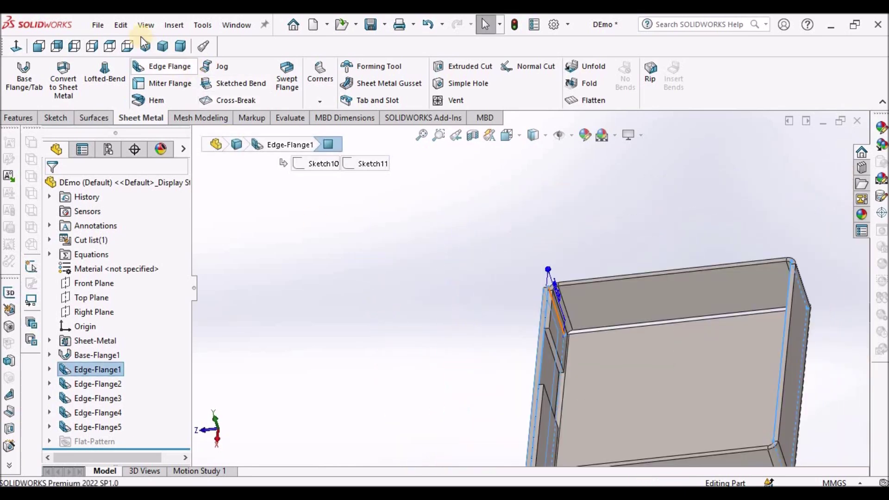
Show Desc 2.pdf in Acrobat at its 'Fitting Edge Flange To Another Edge' page.
click(148, 50)
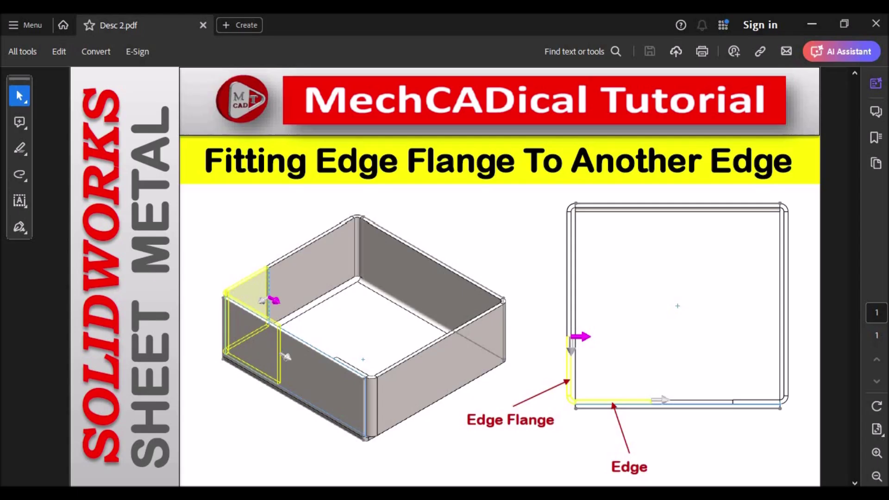